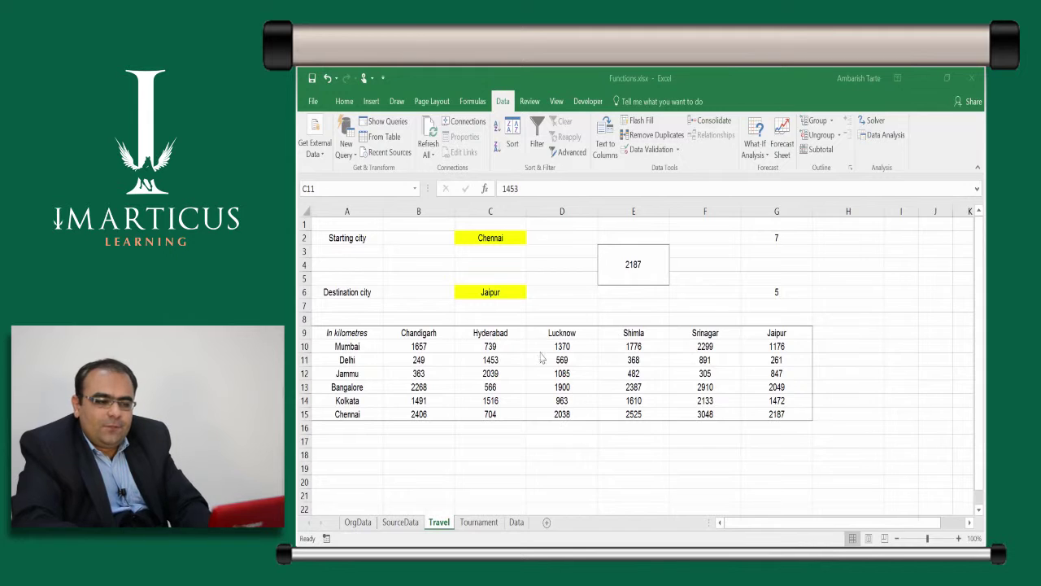
# Bring the workbook back into focus, then open and close Excel's Help pane.
pyautogui.hotkey('alt', 'Tab')
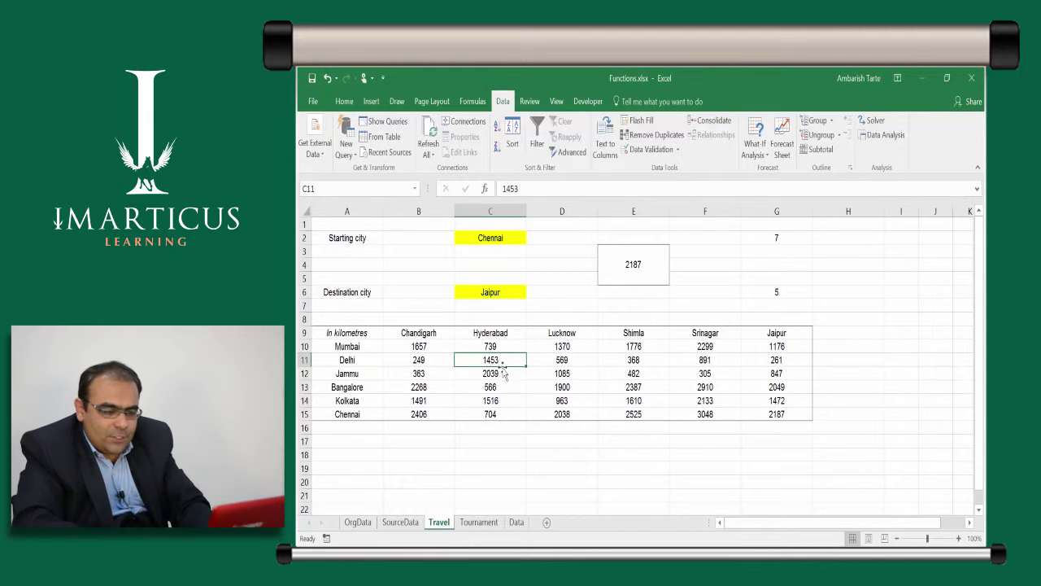
pyautogui.click(501, 360)
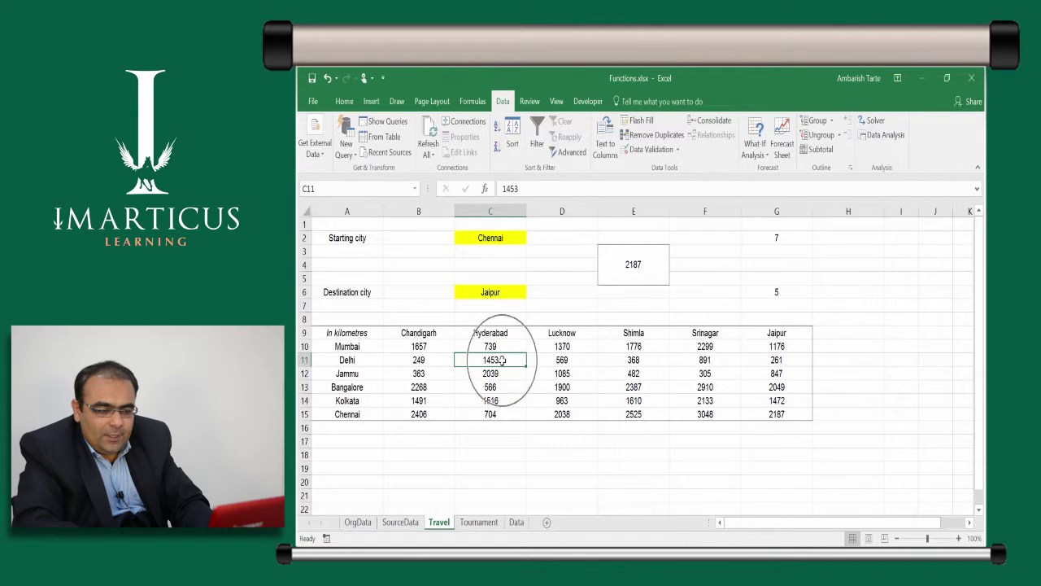
pyautogui.click(501, 360)
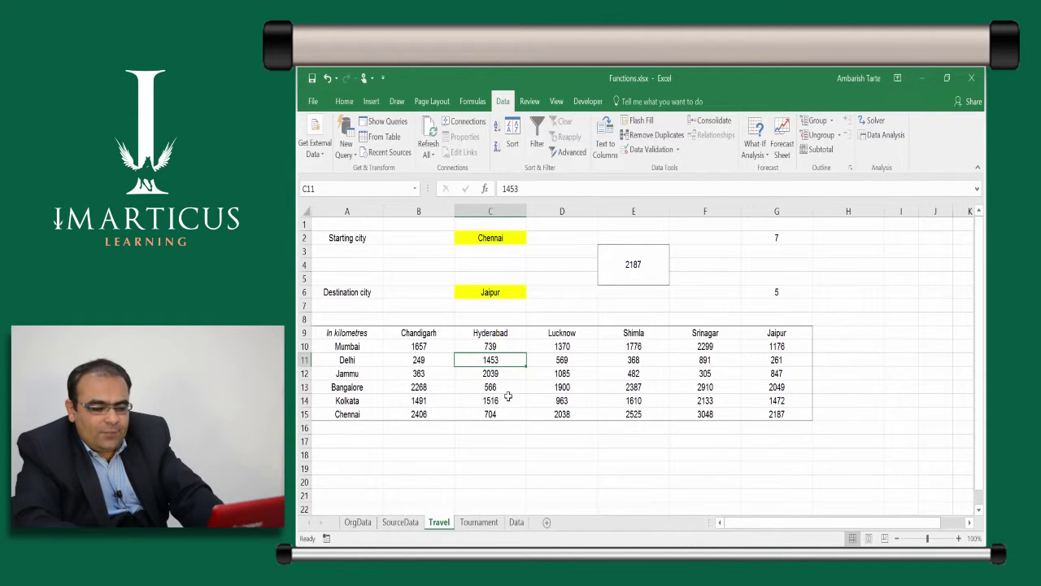
pyautogui.press('F1')
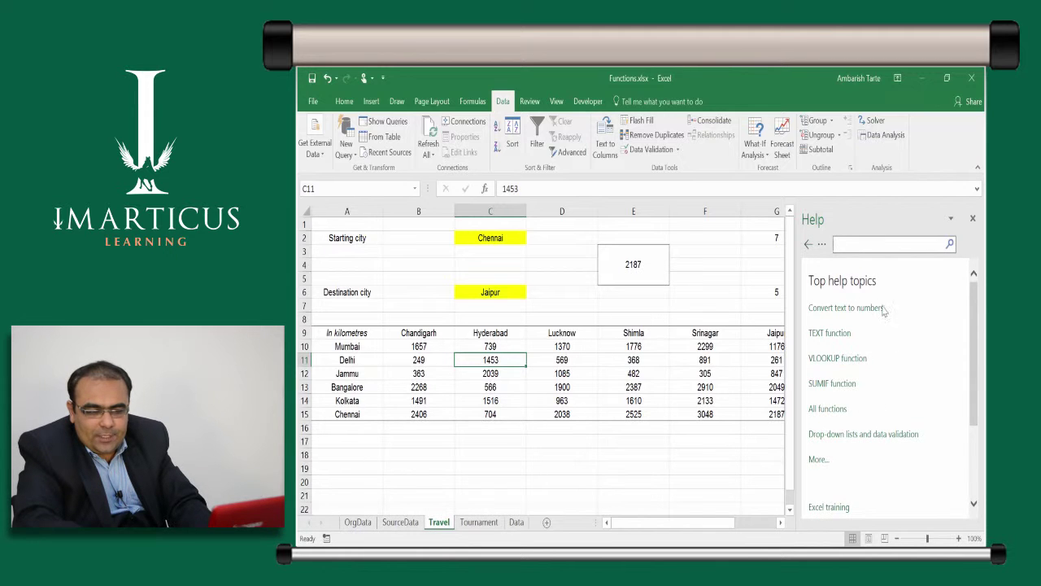
pyautogui.click(869, 241)
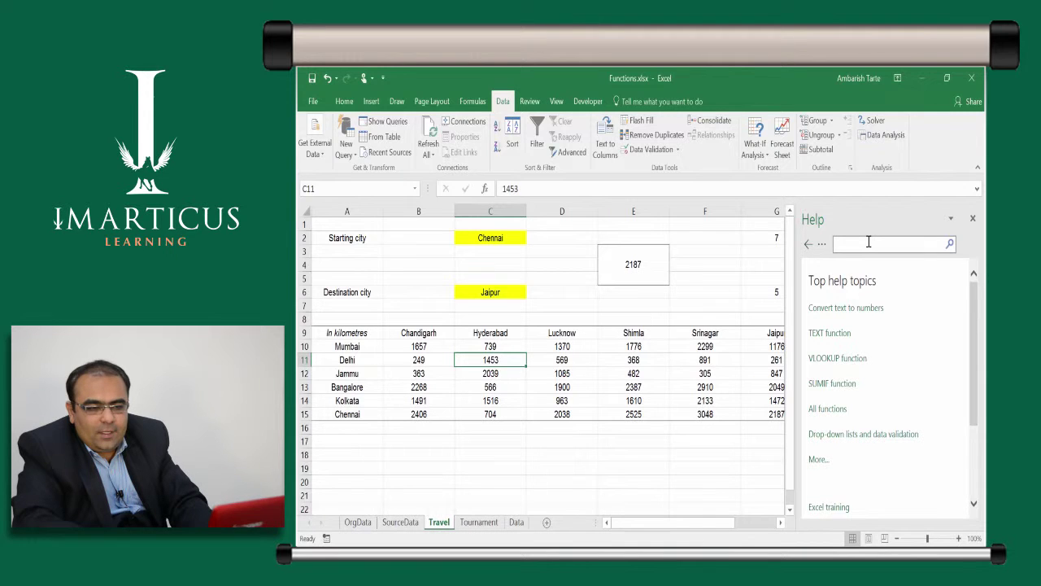
pyautogui.click(869, 241)
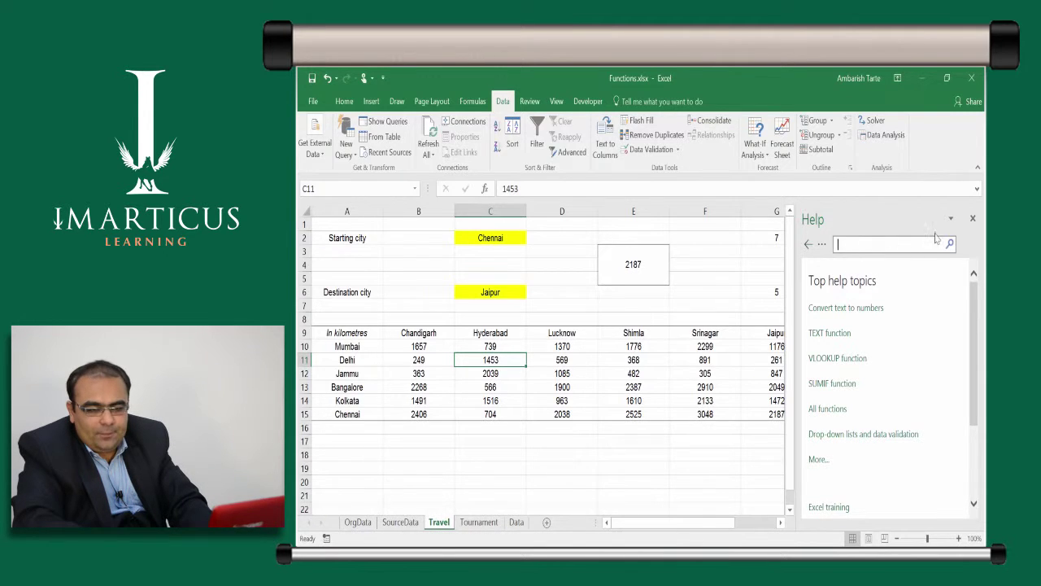
pyautogui.click(973, 219)
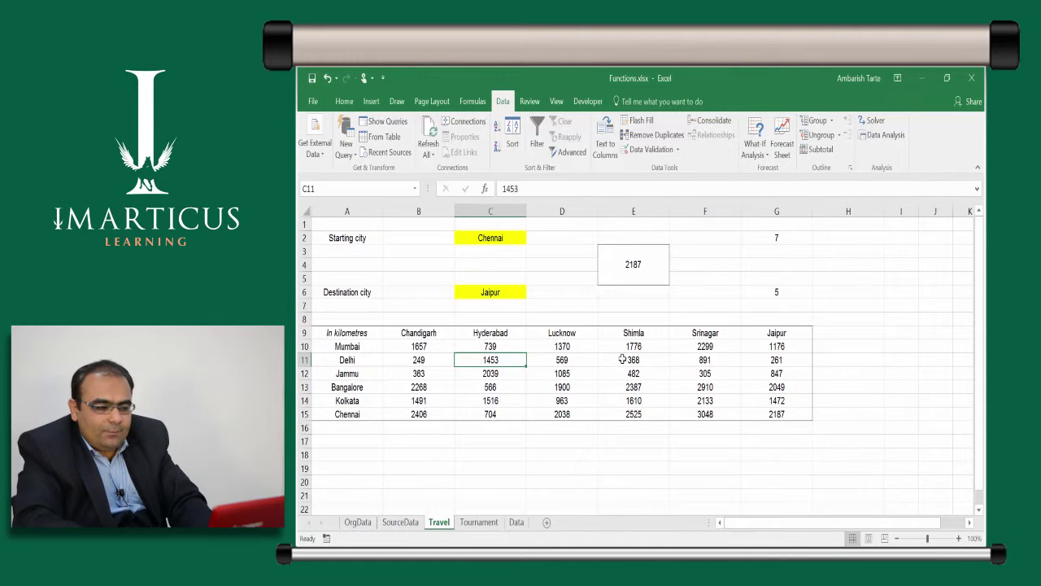
# Edit cell C11 and undo it back to 1453, then leave the Open view unused.
pyautogui.press('F2')
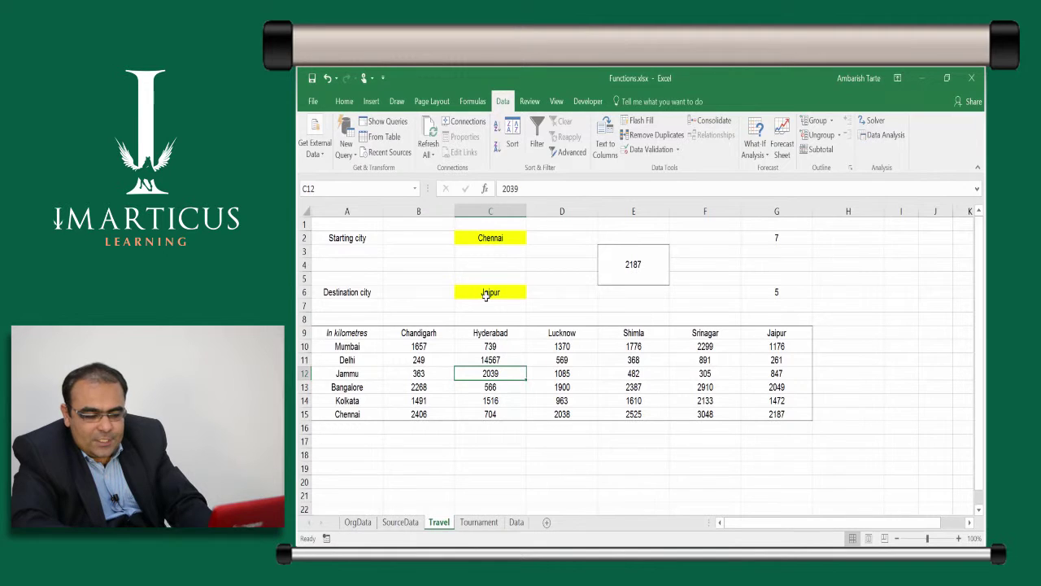
pyautogui.hotkey('ctrl', 'z')
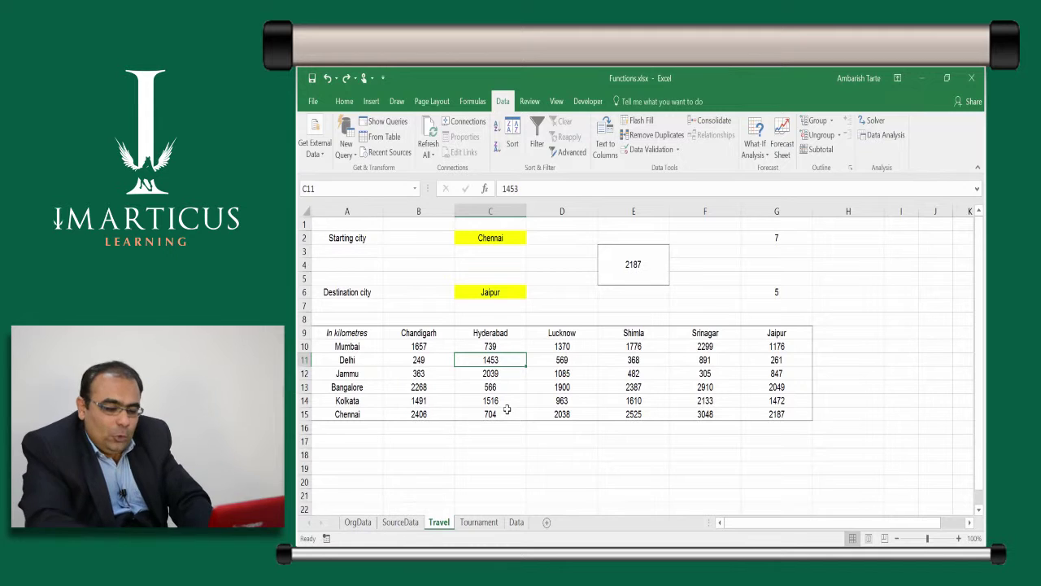
pyautogui.hotkey('alt', 'f')
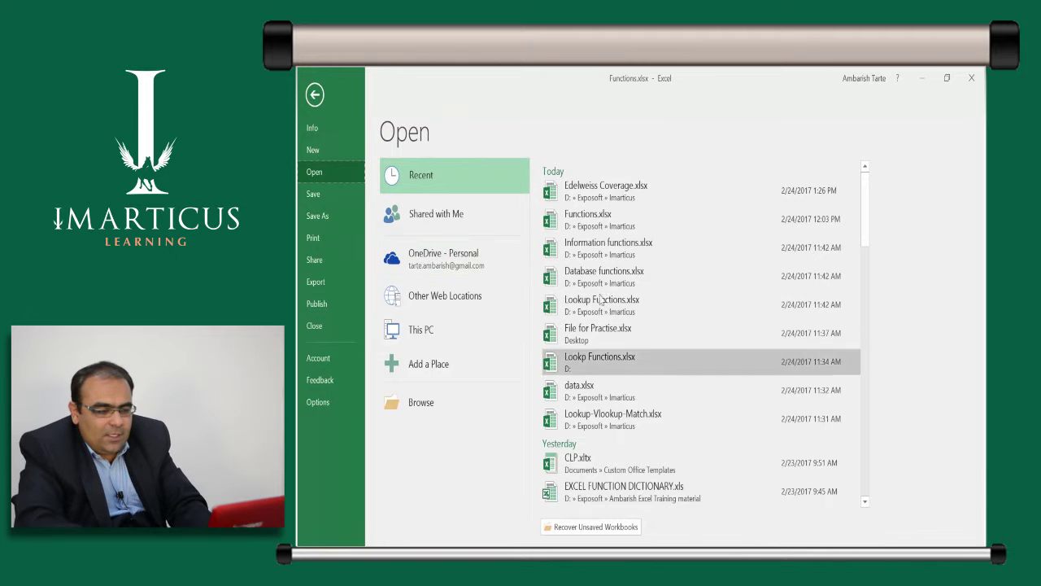
pyautogui.click(417, 231)
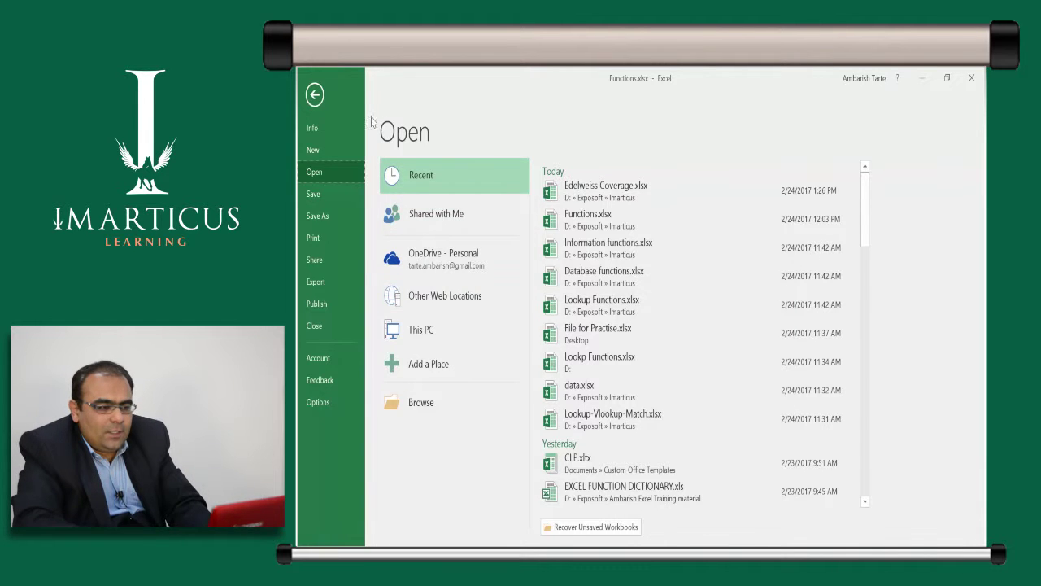
pyautogui.click(315, 95)
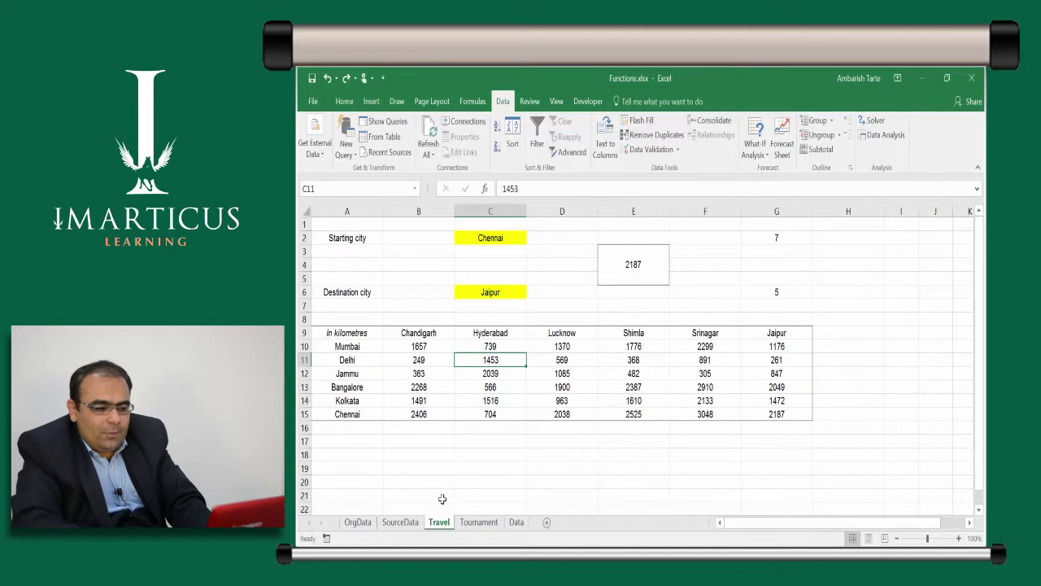
# Hide the Travel sheet.
pyautogui.click(441, 524)
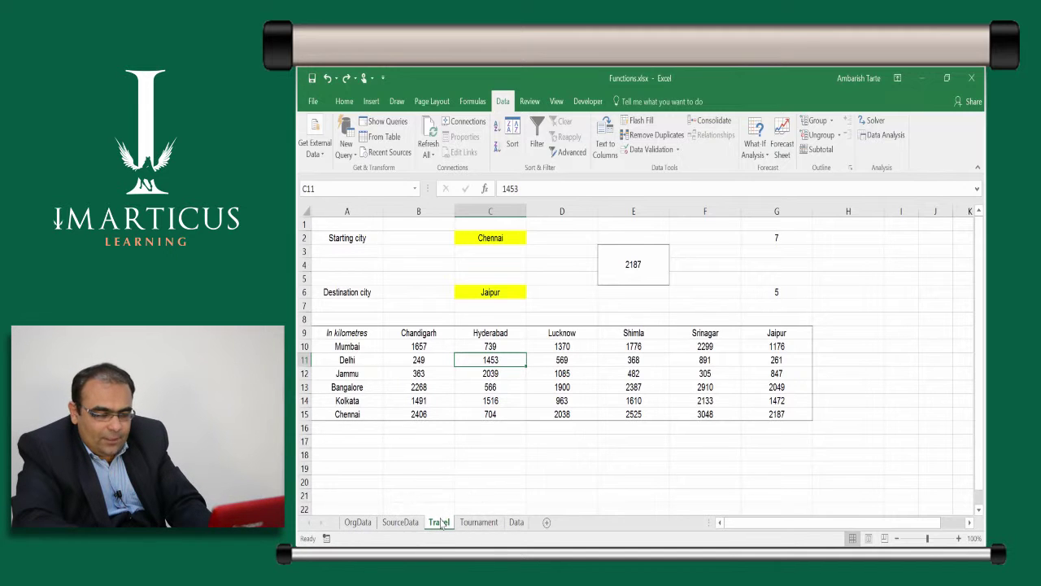
pyautogui.rightClick(441, 524)
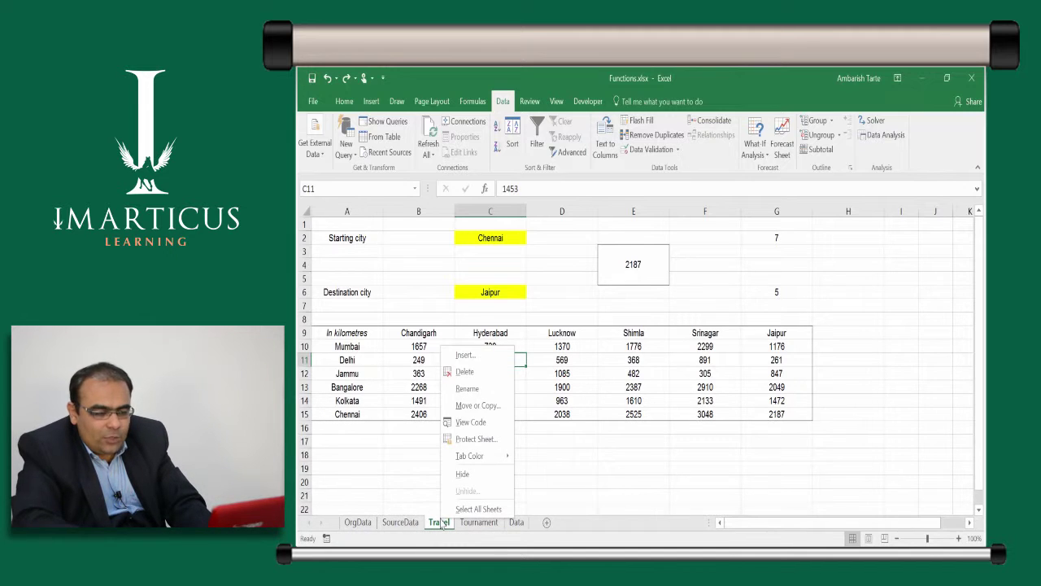
pyautogui.click(468, 479)
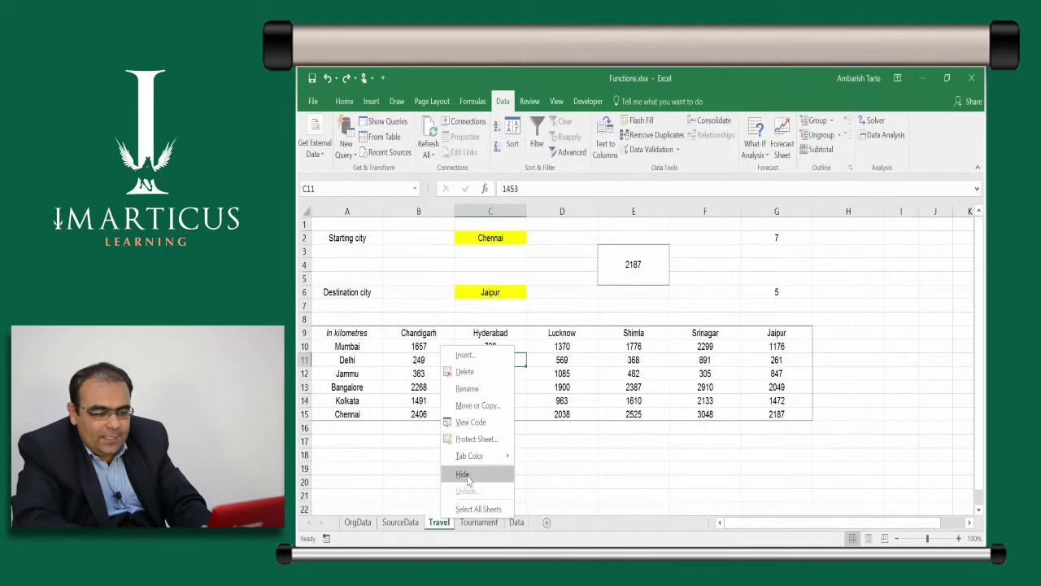
pyautogui.click(462, 474)
# From the Tournament sheet, unhide the Travel sheet.
pyautogui.click(441, 427)
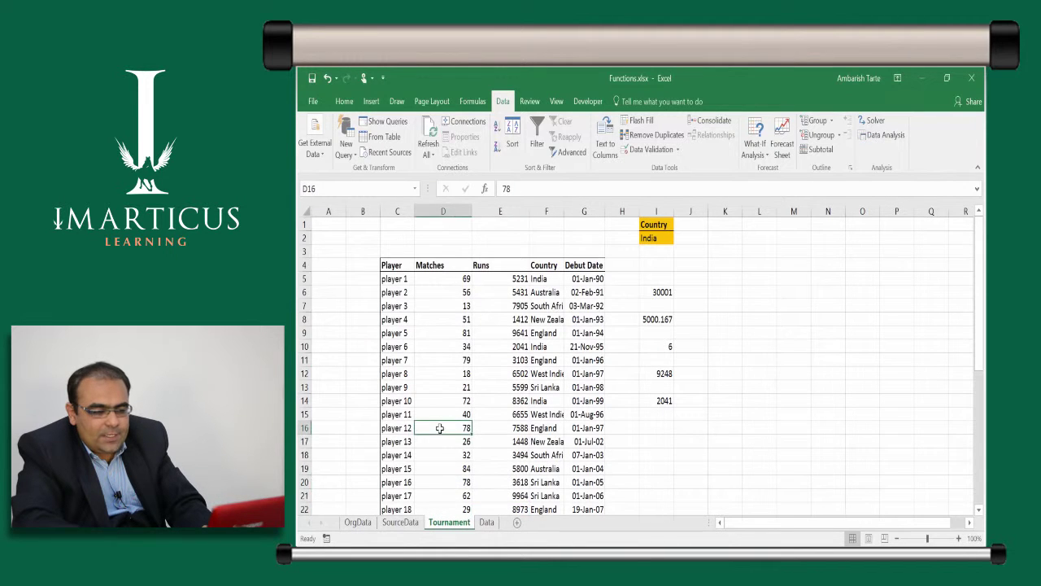
pyautogui.rightClick(439, 529)
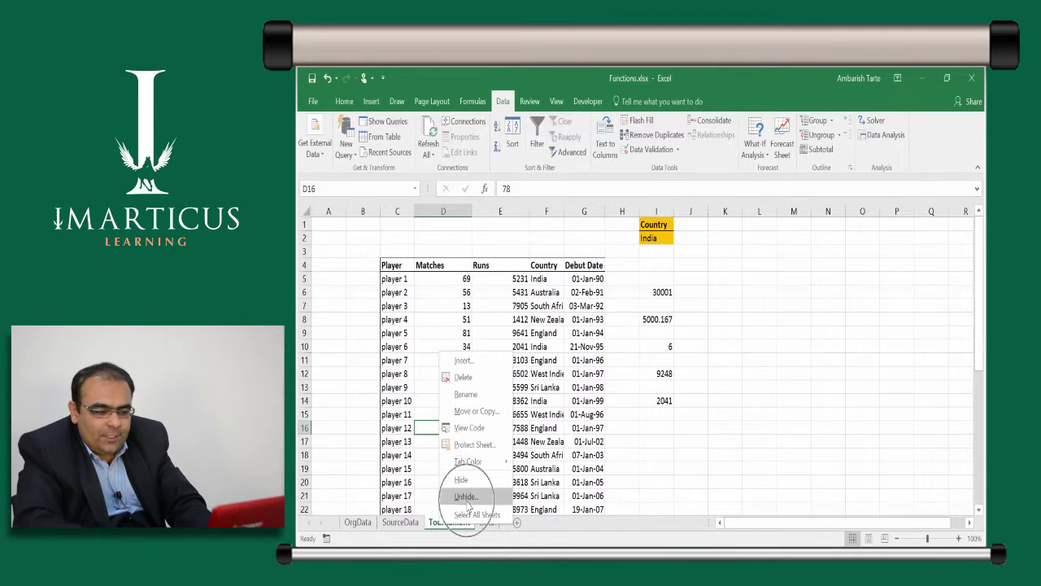
pyautogui.click(465, 497)
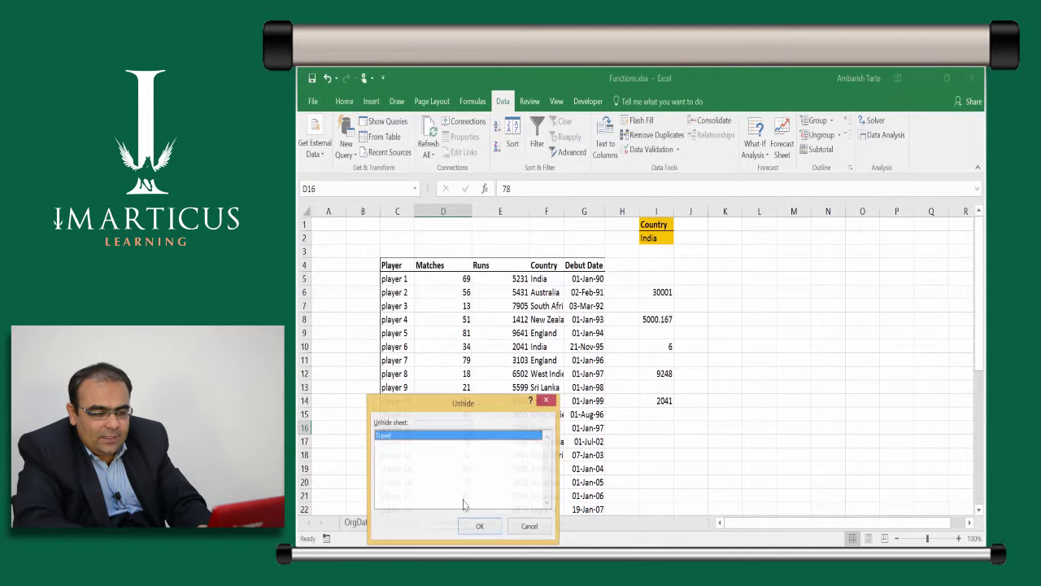
pyautogui.moveTo(458, 411); pyautogui.dragTo(542, 346)
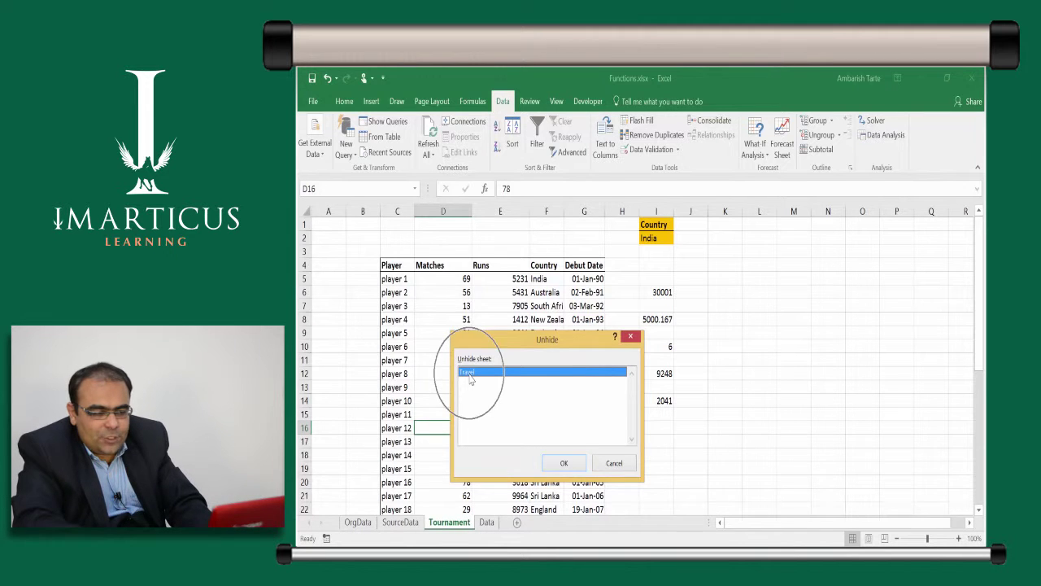
pyautogui.click(560, 464)
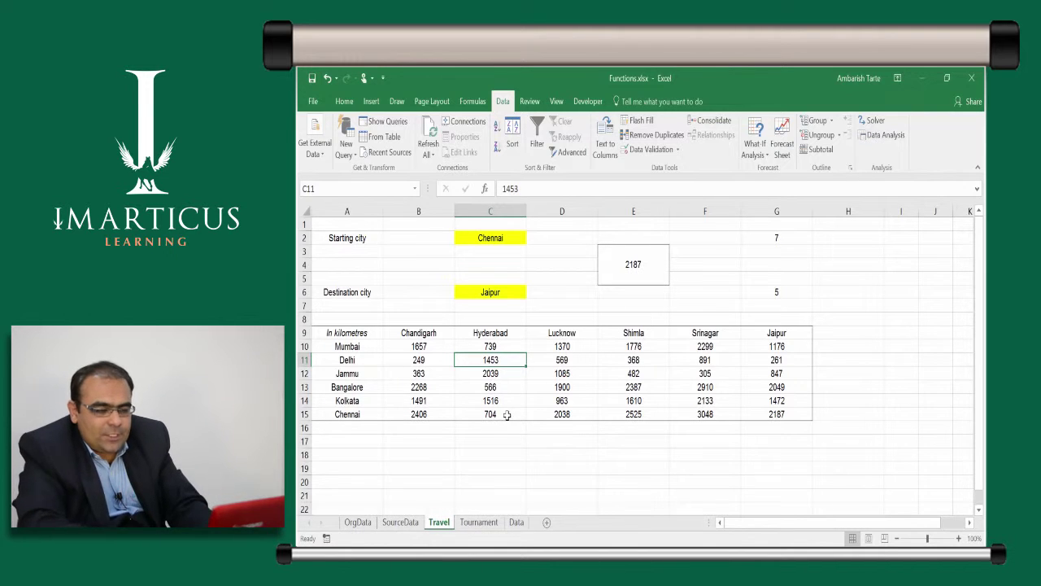
# Hide the Delhi row 11, then undo to show it again.
pyautogui.hotkey('shift', 'space')
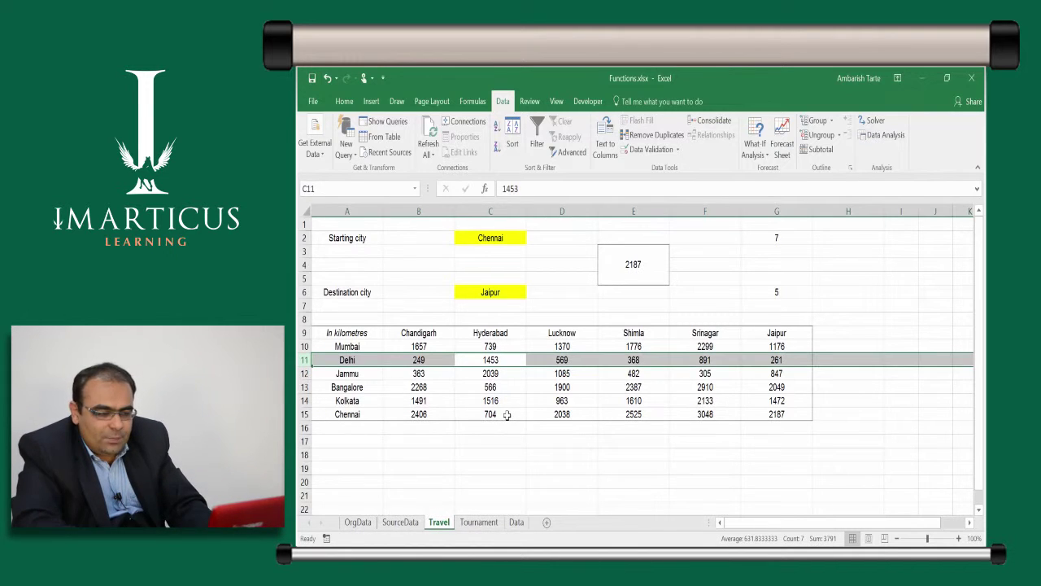
pyautogui.rightClick(303, 360)
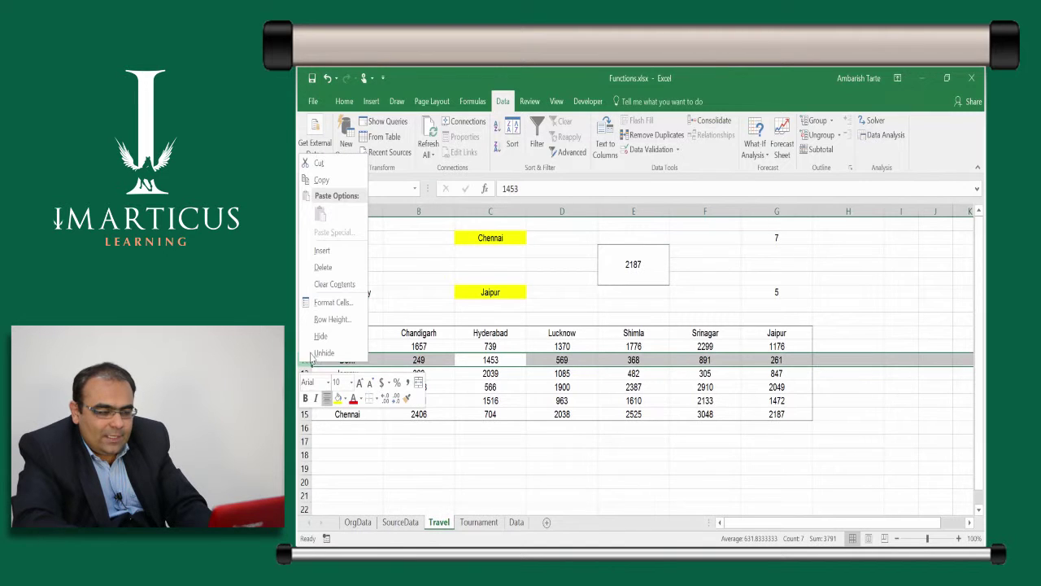
pyautogui.click(321, 336)
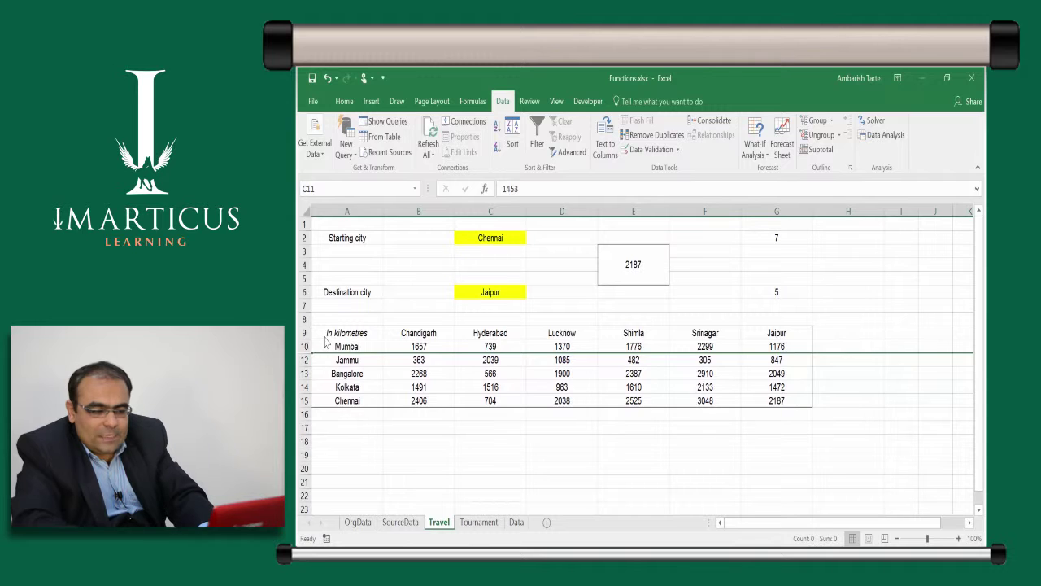
pyautogui.hotkey('ctrl', 'z')
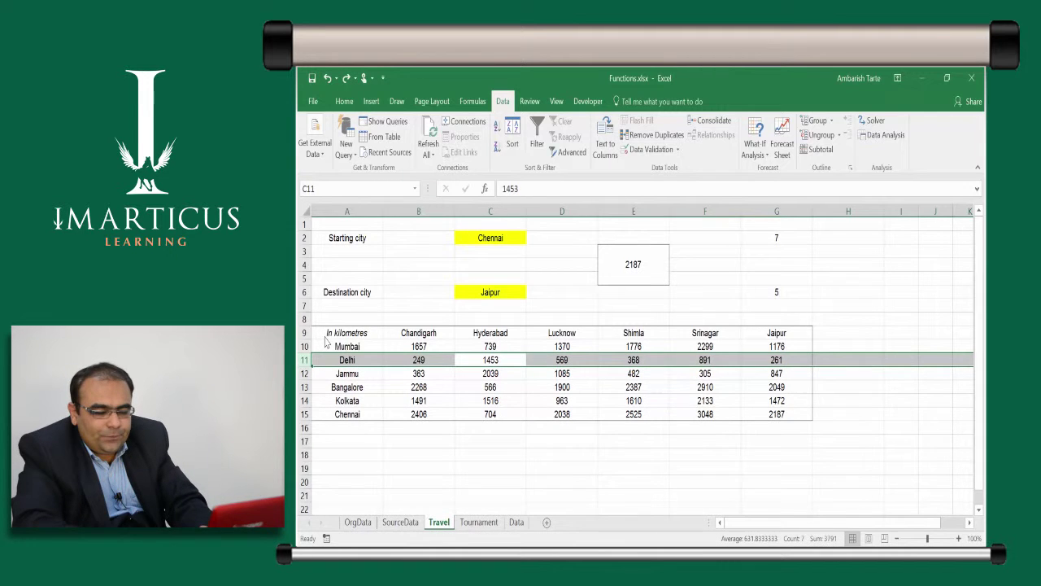
# Select the Lucknow column D, then open cell D12 and leave 1085 unchanged.
pyautogui.click(576, 336)
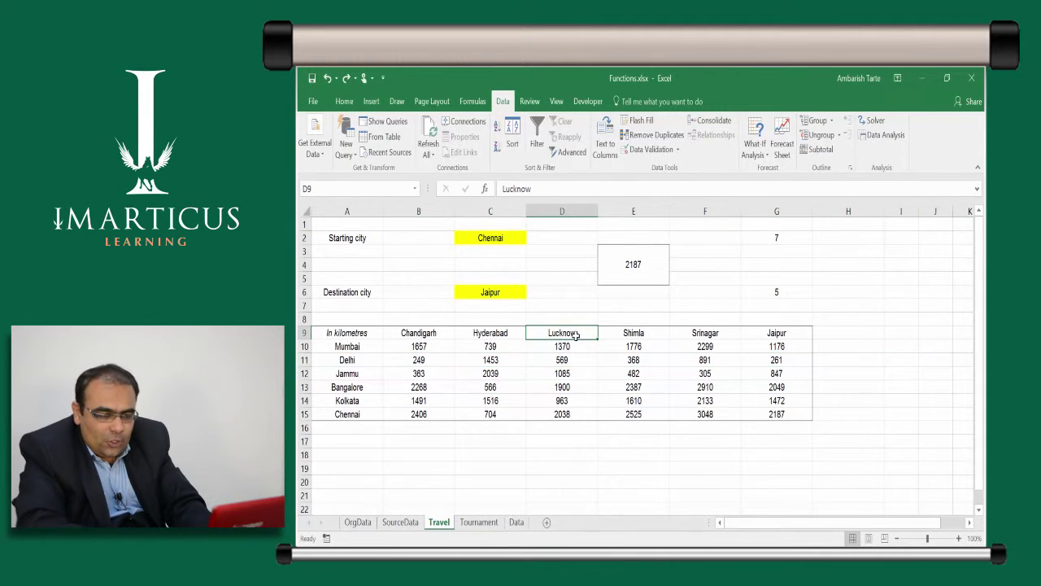
pyautogui.hotkey('ctrl', 'space')
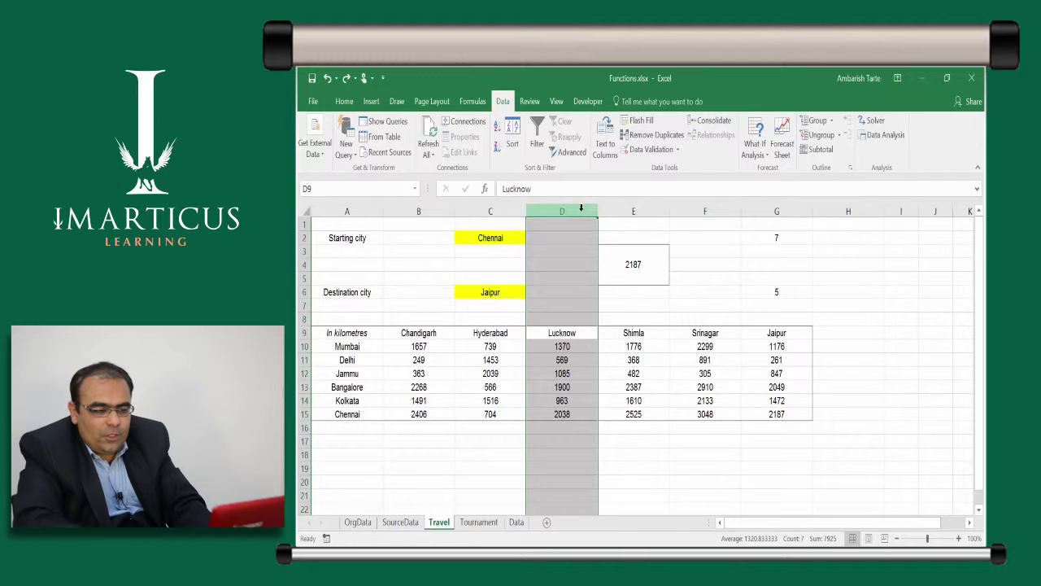
pyautogui.rightClick(581, 208)
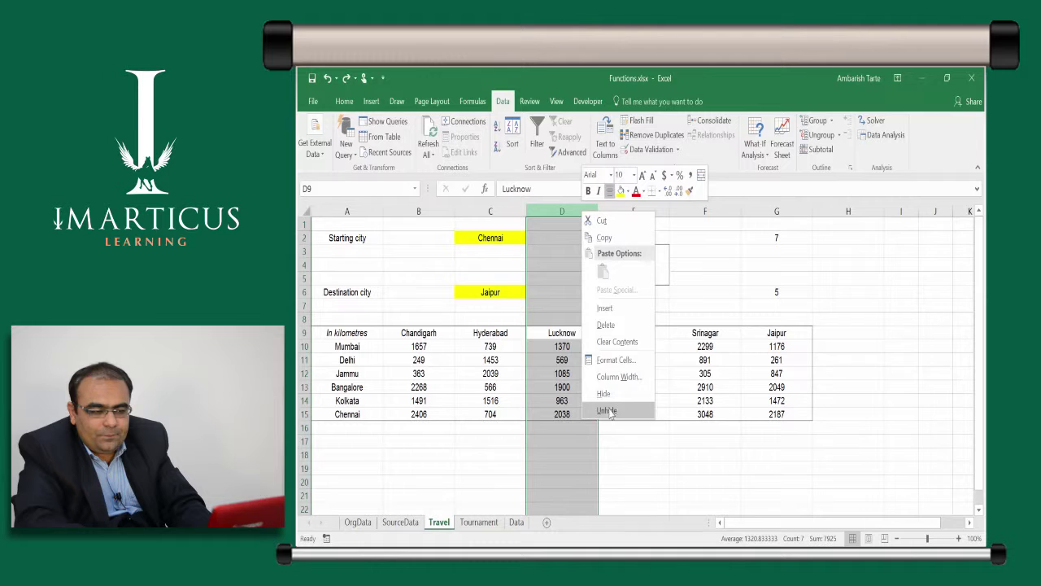
pyautogui.press('Escape')
pyautogui.doubleClick(564, 373)
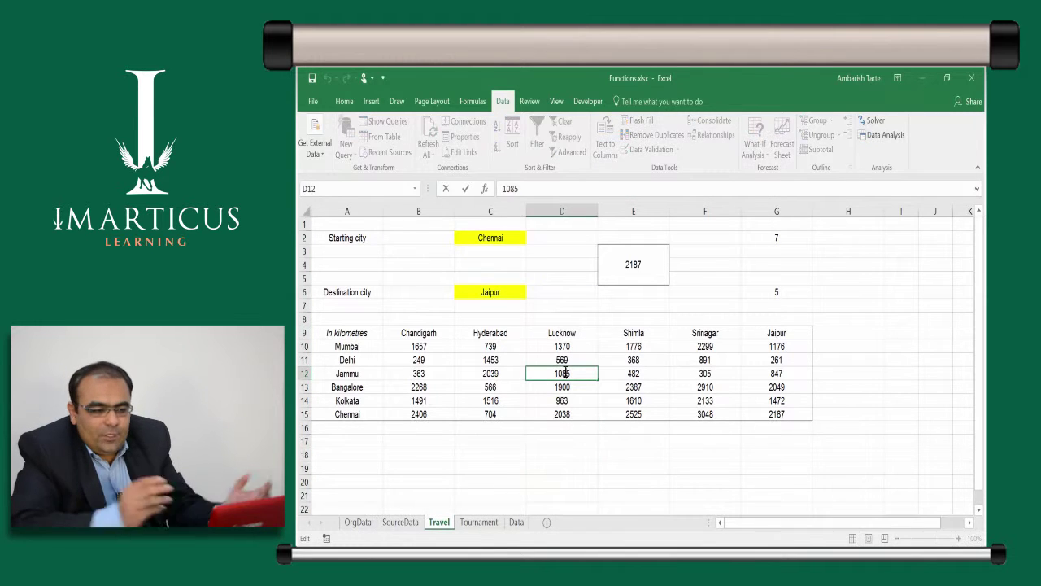
pyautogui.press('Escape')
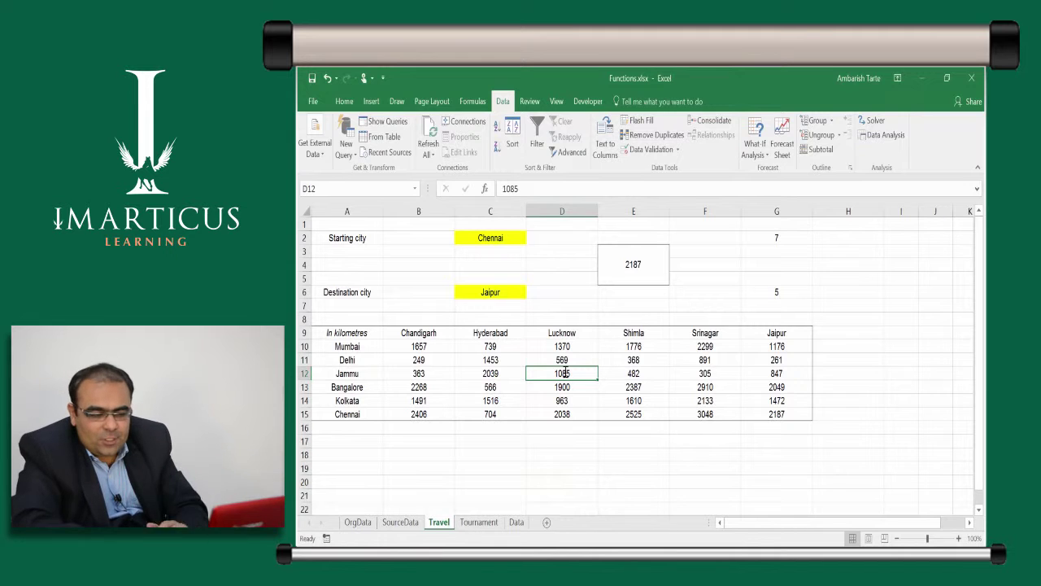
pyautogui.press('F12')
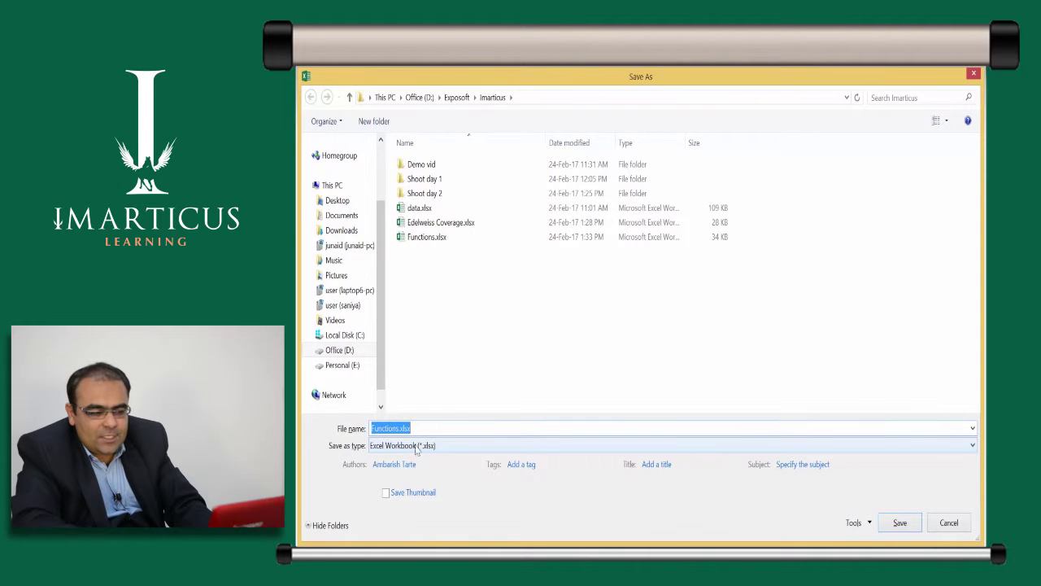
pyautogui.click(413, 447)
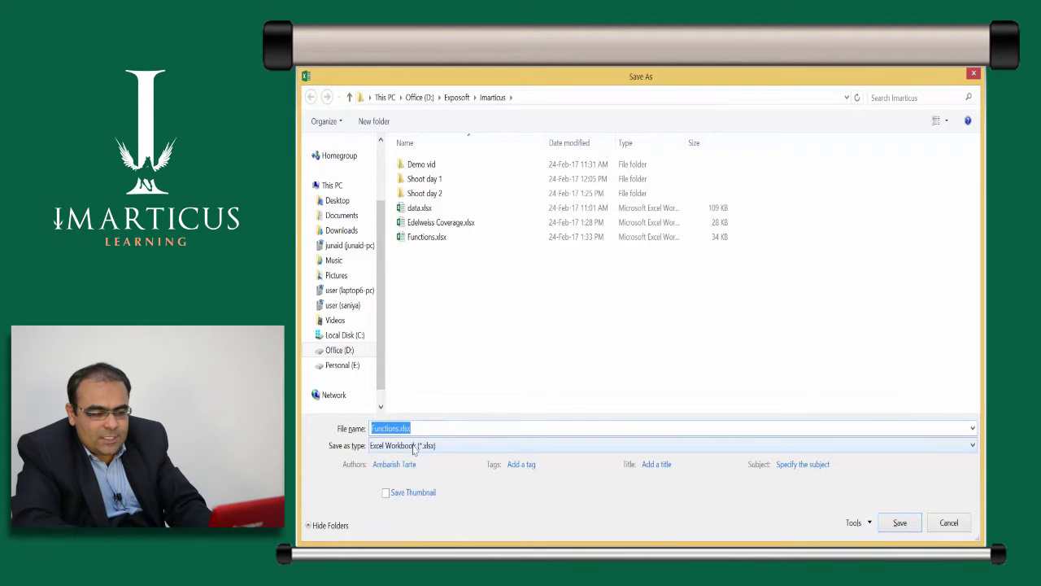
pyautogui.click(430, 452)
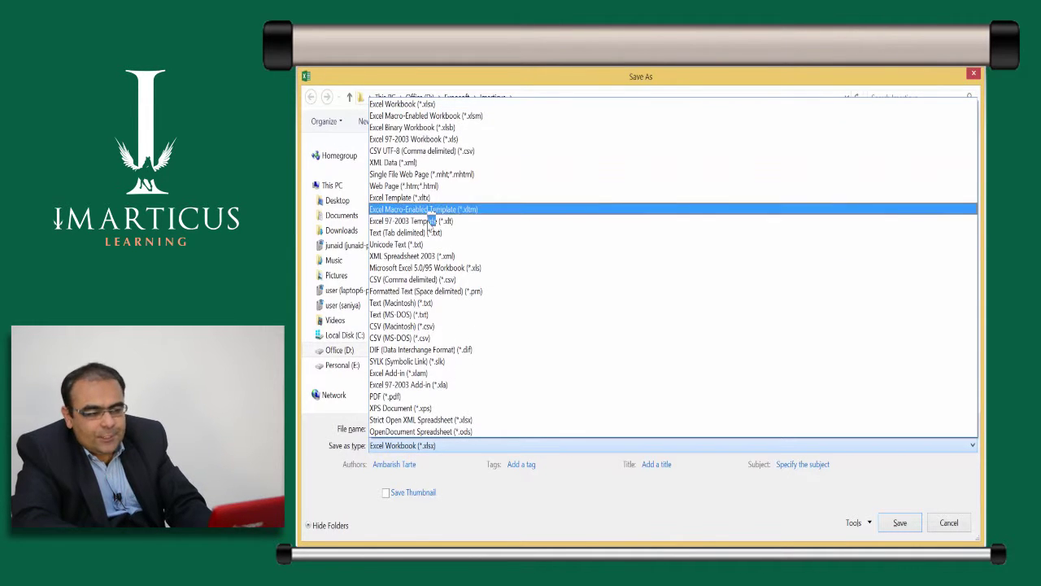
pyautogui.press('Escape')
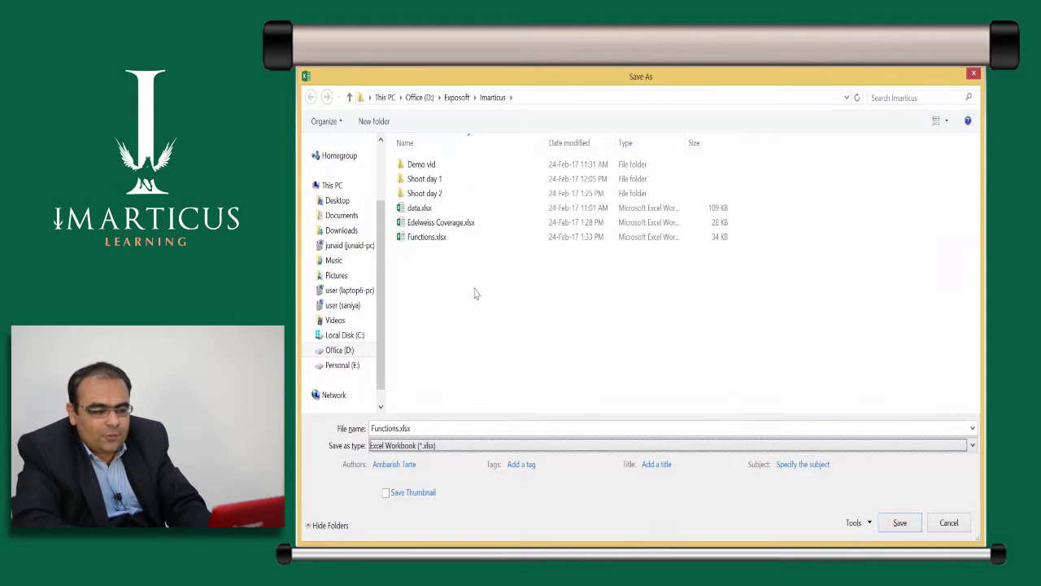
pyautogui.press('Escape')
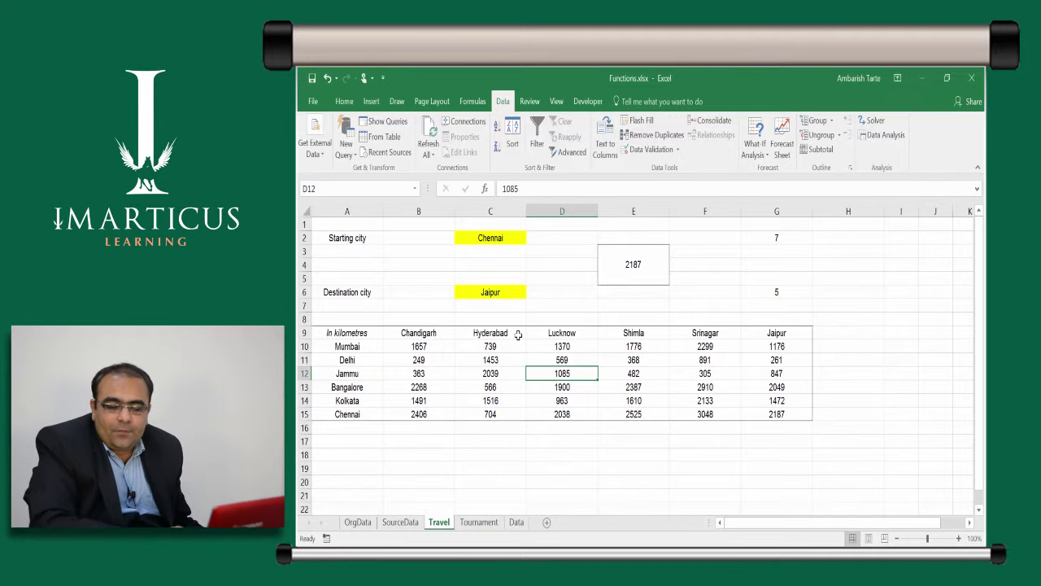
# Hide row 18 below the Travel table with Ctrl+9.
pyautogui.click(554, 449)
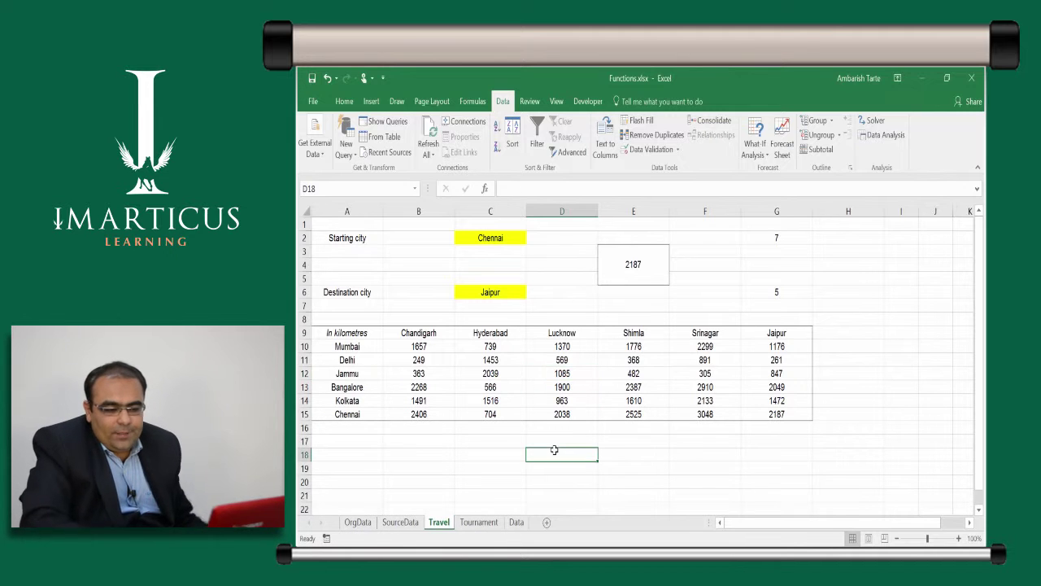
pyautogui.hotkey('ctrl', '9')
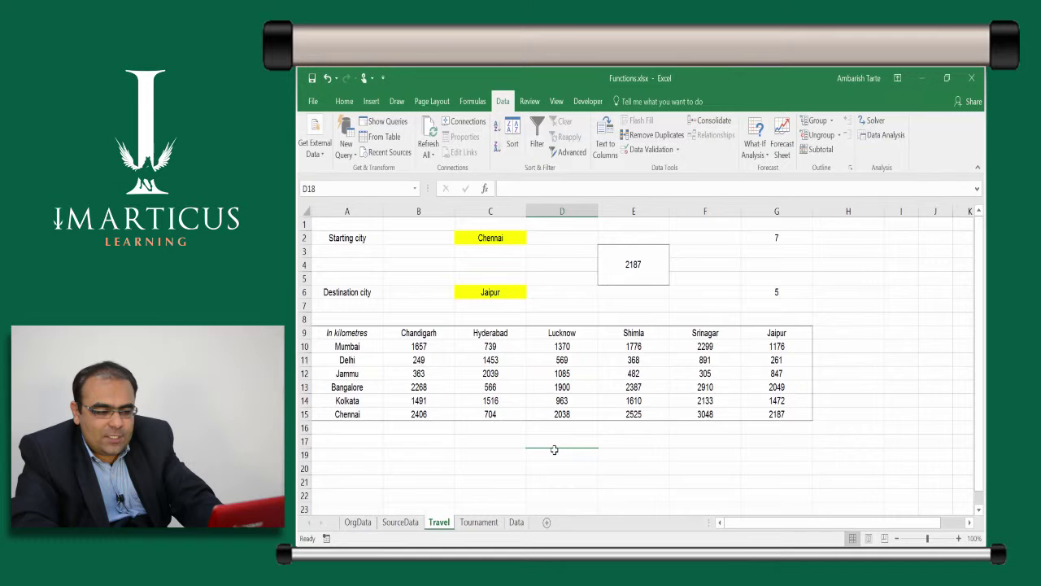
pyautogui.press('Up')
pyautogui.press('Up')
pyautogui.press('Up')
pyautogui.press('Up')
pyautogui.press('Up')
pyautogui.press('Down')
pyautogui.press('Down')
pyautogui.press('Down')
pyautogui.press('Down')
# Paste the defined name mydata from the Paste Name list.
pyautogui.press('F3')
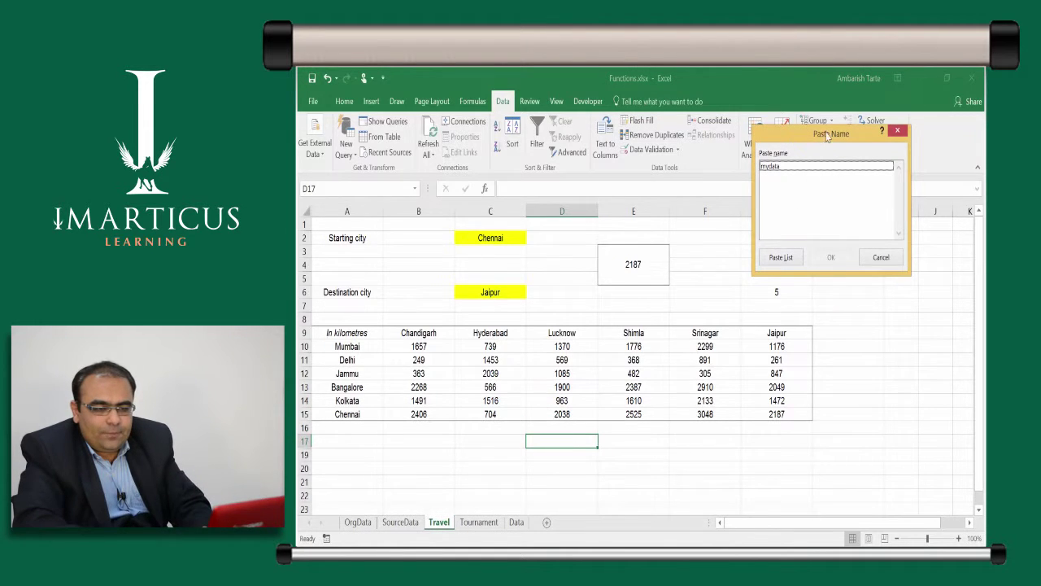
pyautogui.moveTo(827, 137); pyautogui.dragTo(590, 296)
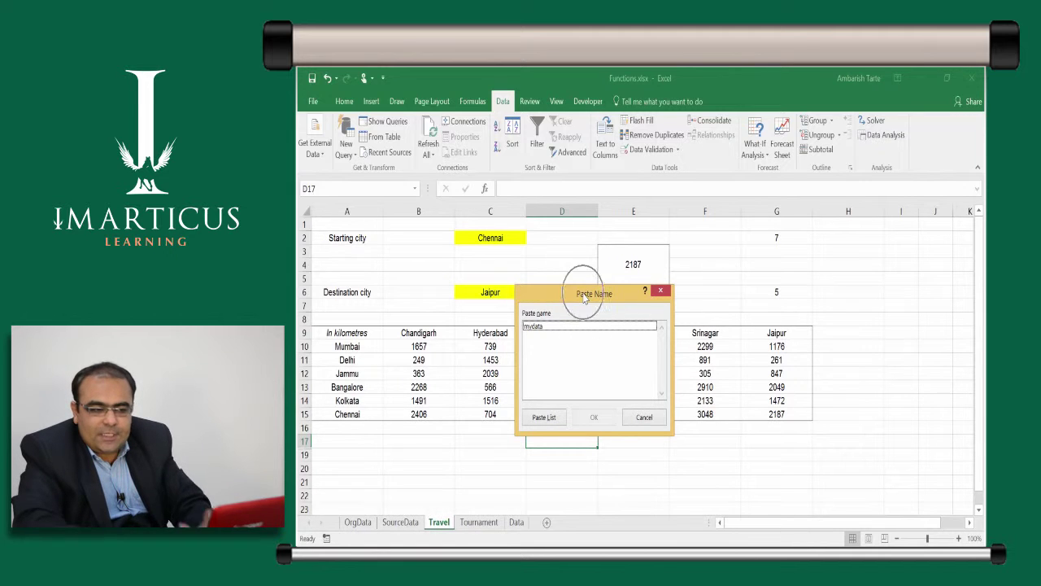
pyautogui.click(545, 326)
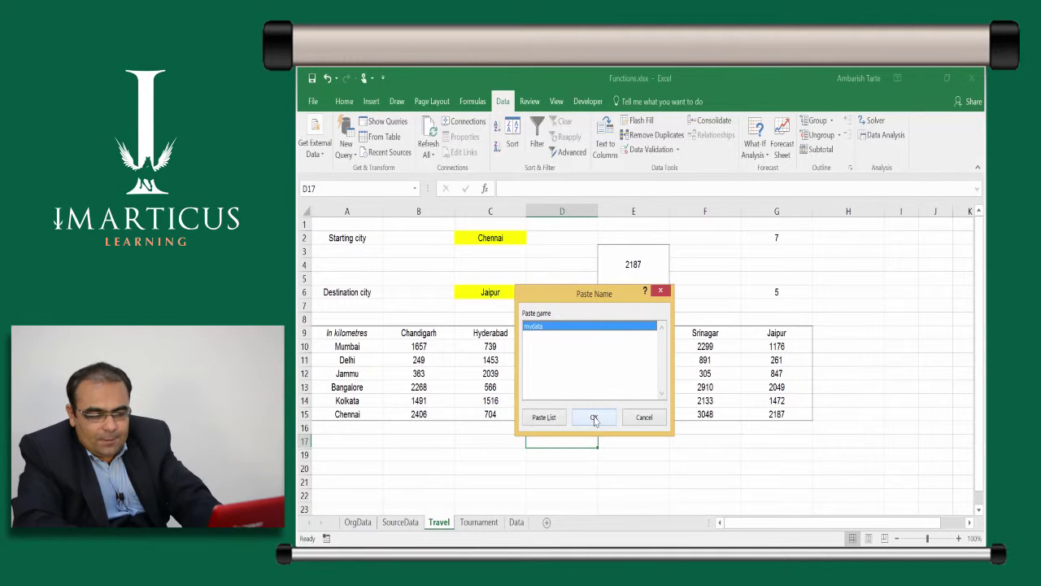
pyautogui.click(594, 418)
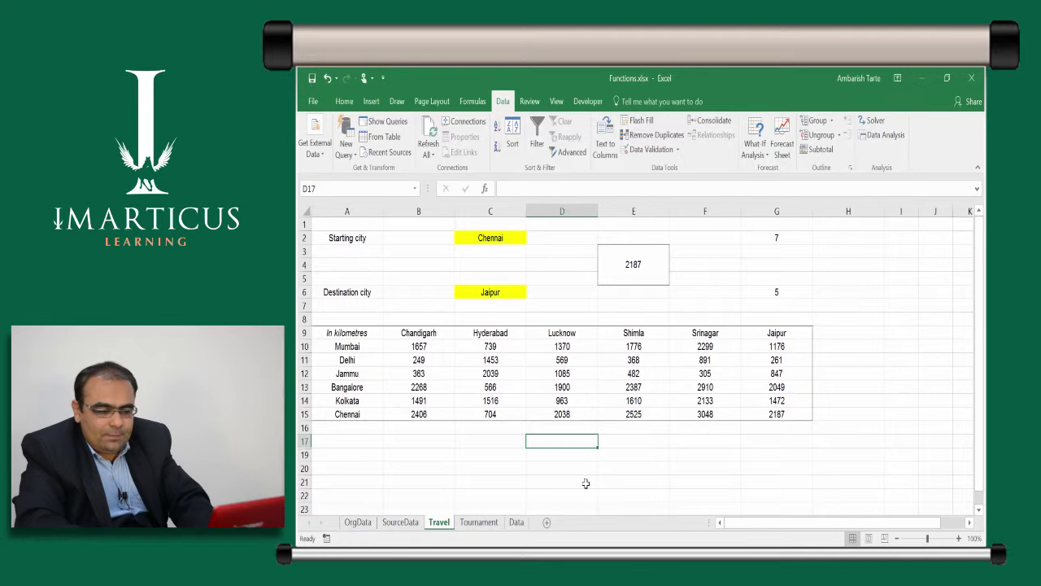
# Add three new blank worksheets.
pyautogui.click(548, 525)
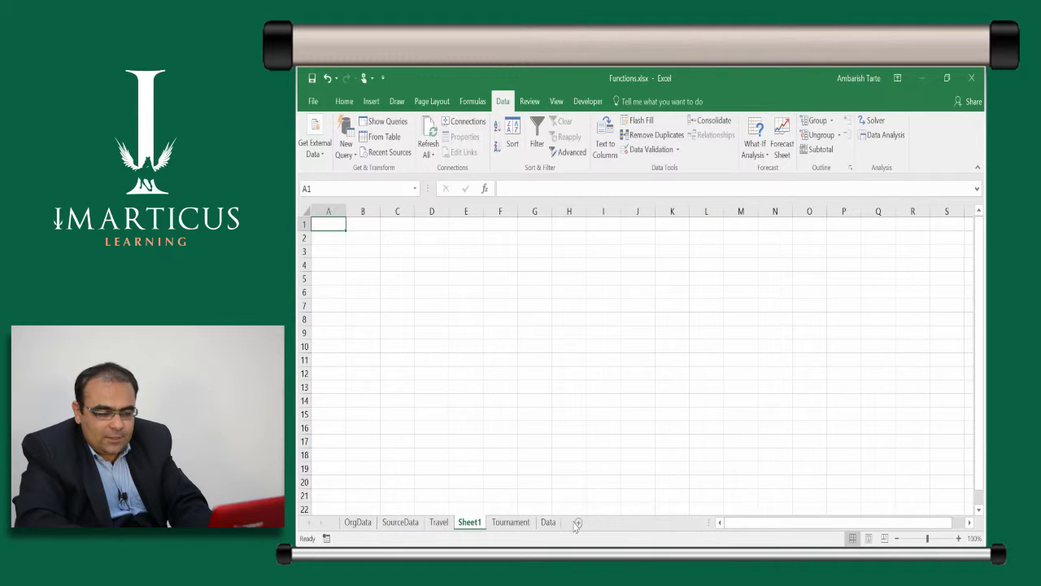
pyautogui.click(579, 523)
pyautogui.click(610, 522)
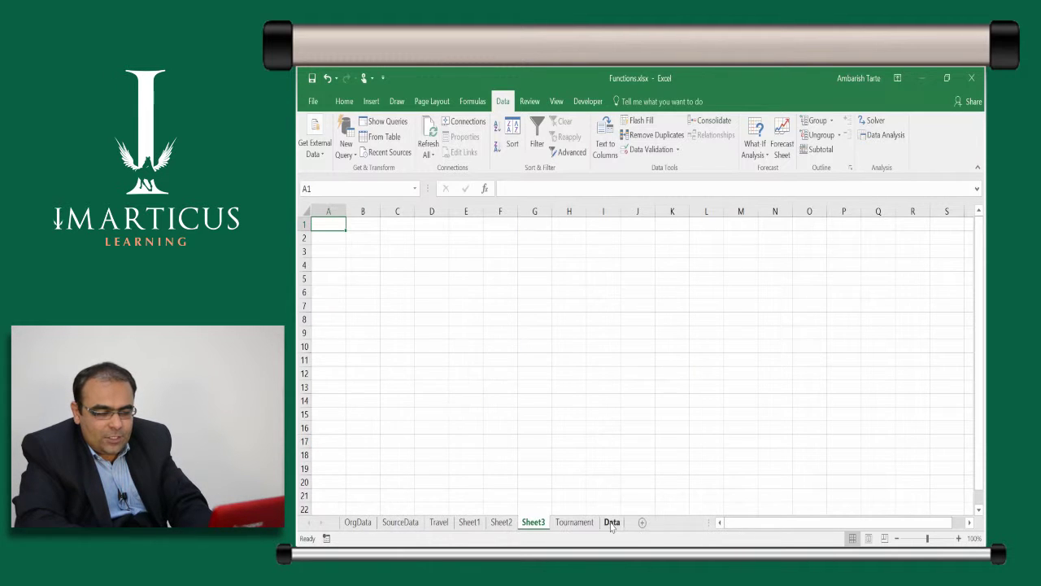
# Delete Sheet1, Sheet2 and Sheet3, returning to the Tournament sheet.
pyautogui.rightClick(470, 524)
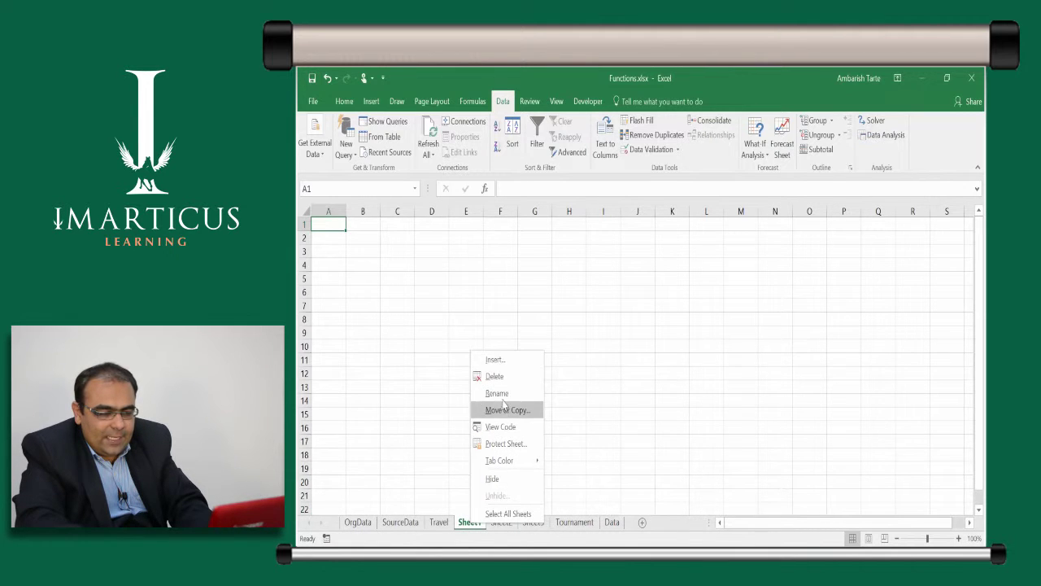
pyautogui.press('Escape')
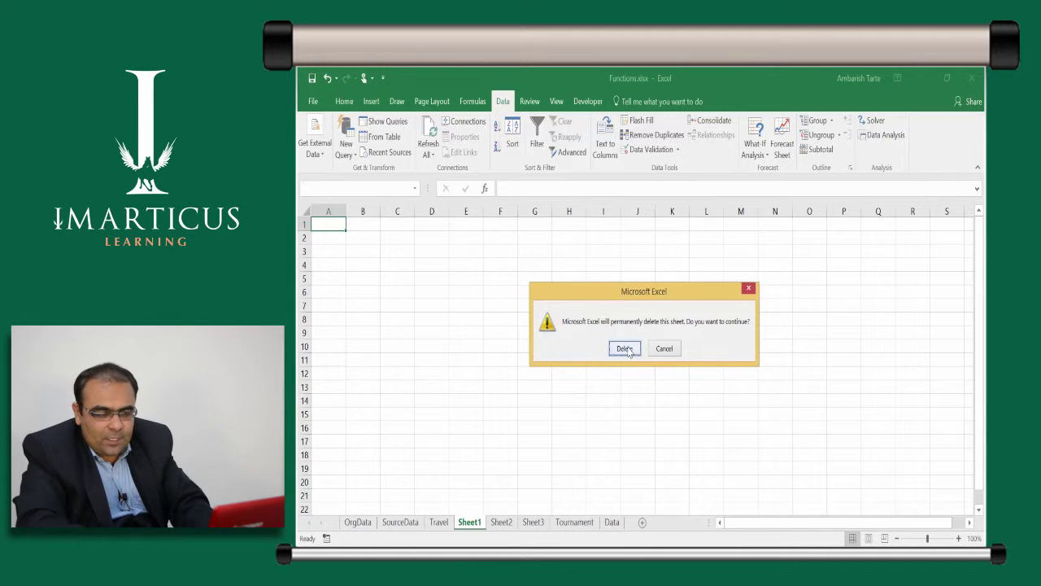
pyautogui.click(627, 349)
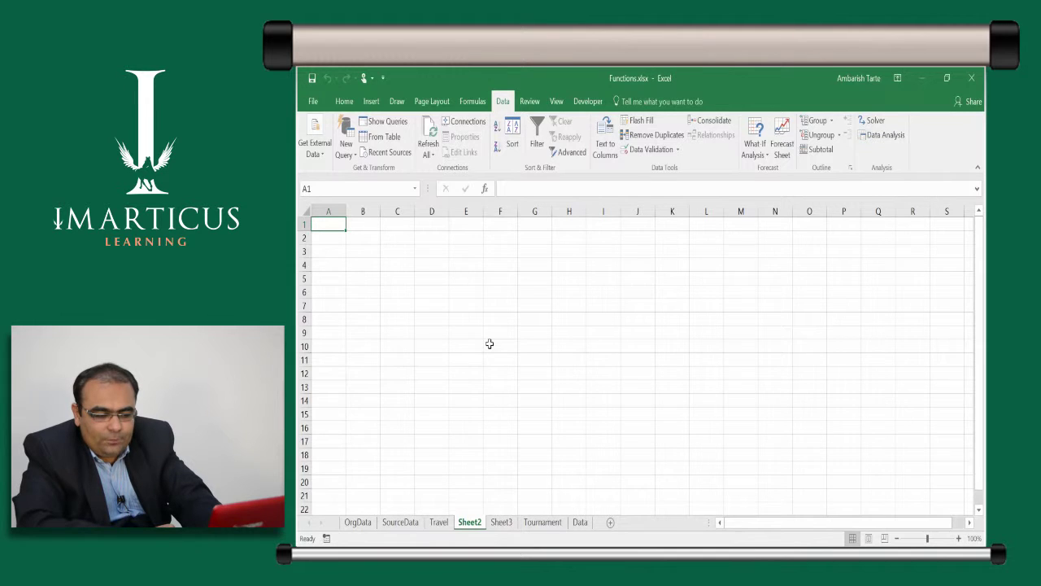
pyautogui.hotkey('alt', 'h')
pyautogui.press('d')
pyautogui.press('s')
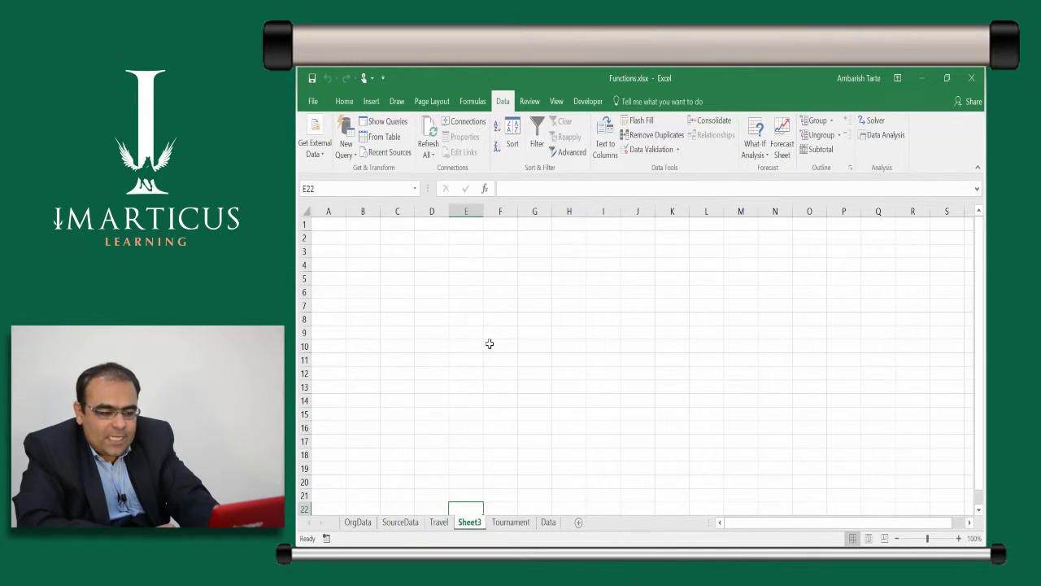
pyautogui.hotkey('alt', 'h')
pyautogui.press('d')
pyautogui.press('s')
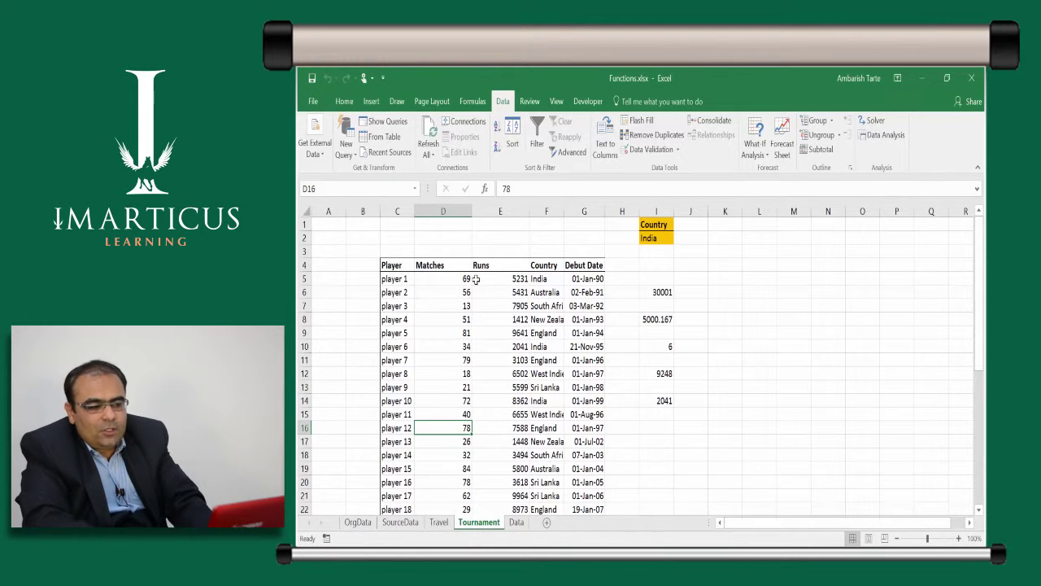
pyautogui.click(490, 304)
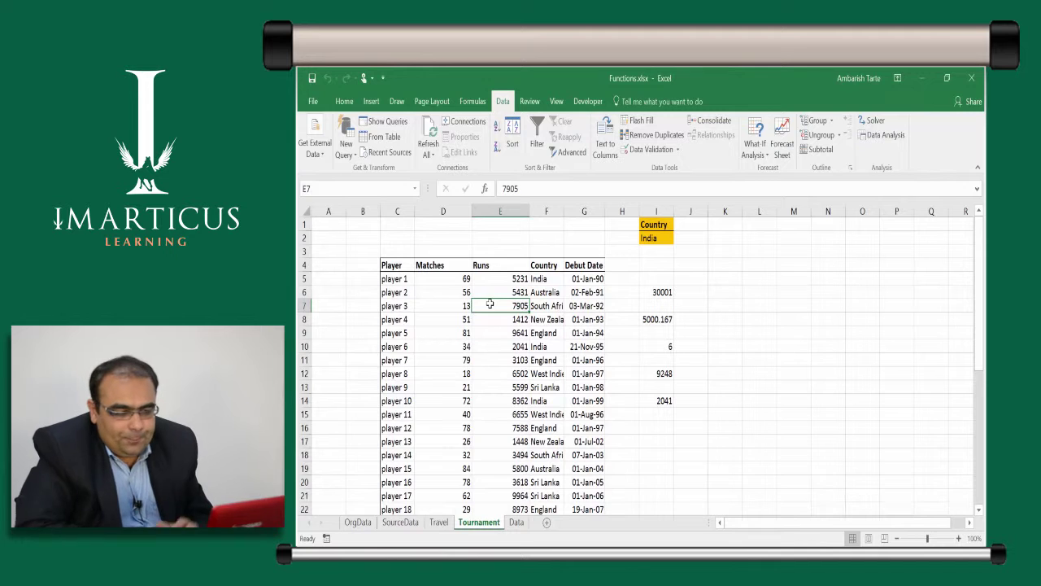
pyautogui.click(709, 305)
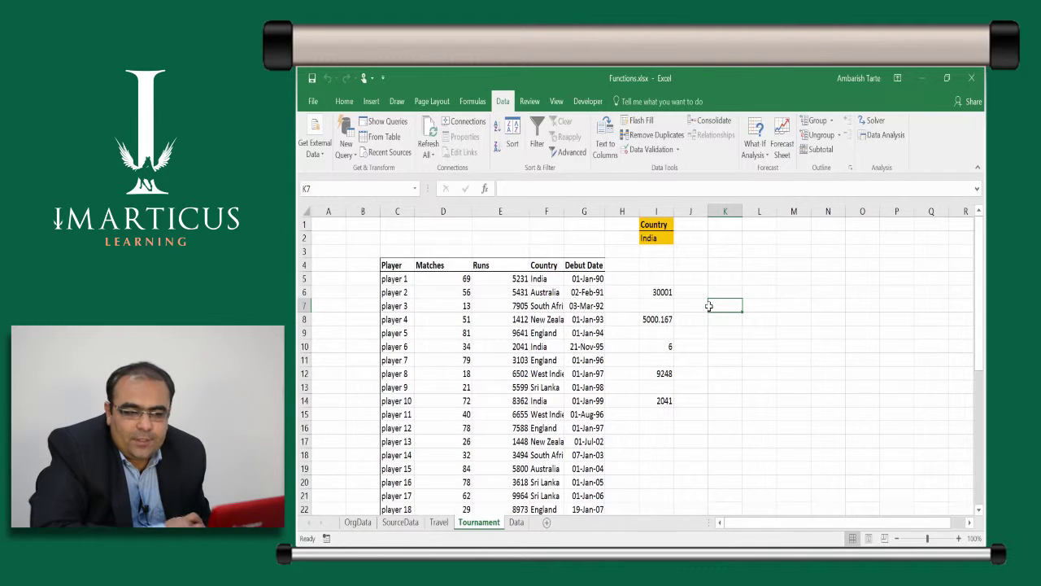
# Enter =$I$2 in K2 and fill it down through K1:K5.
pyautogui.press('Up')
pyautogui.press('Up')
pyautogui.press('Up')
pyautogui.press('Up')
pyautogui.press('Up')
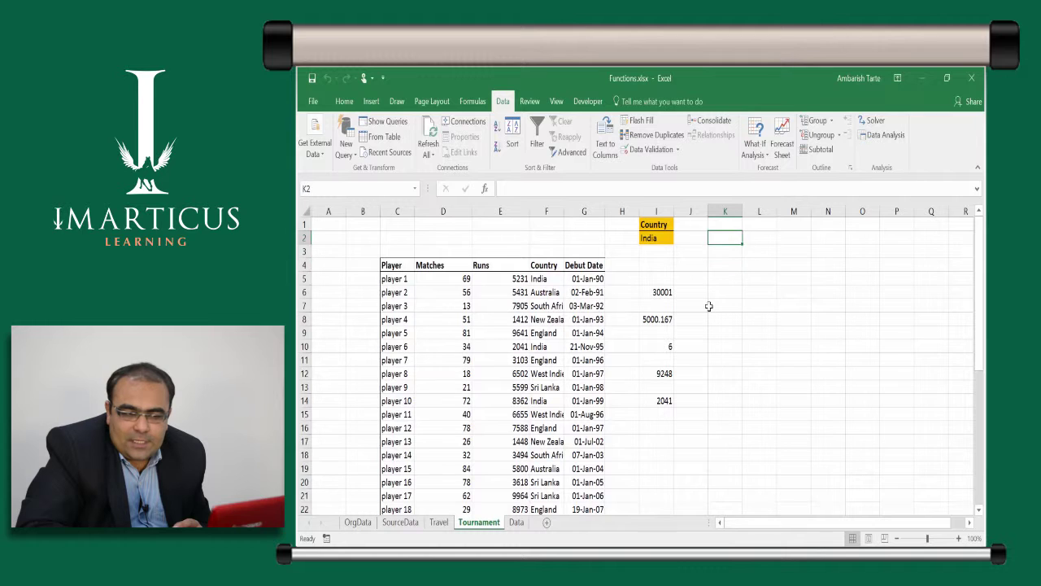
pyautogui.write('=')
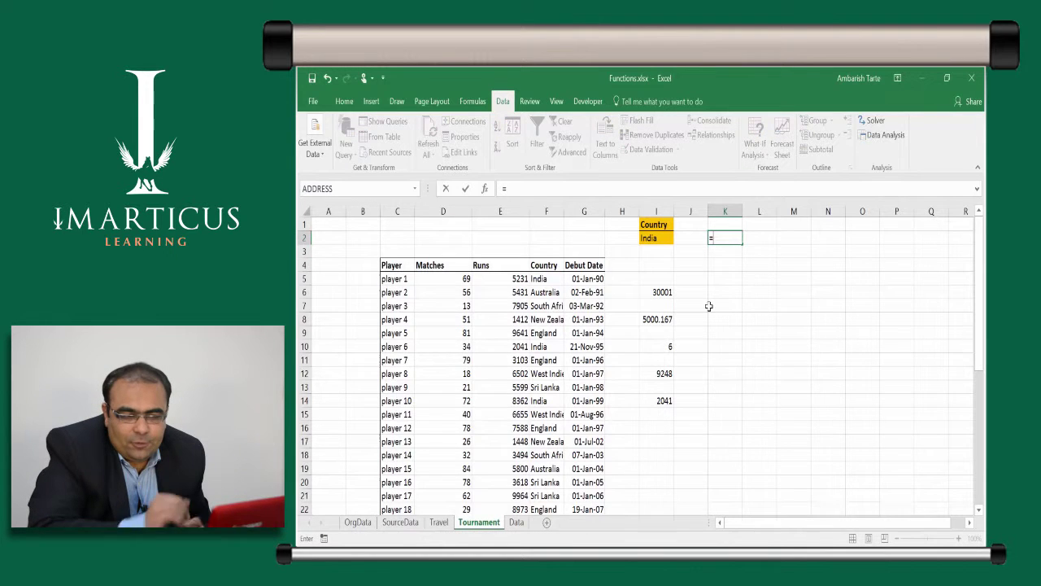
pyautogui.press('Left')
pyautogui.press('Left')
pyautogui.press('Left')
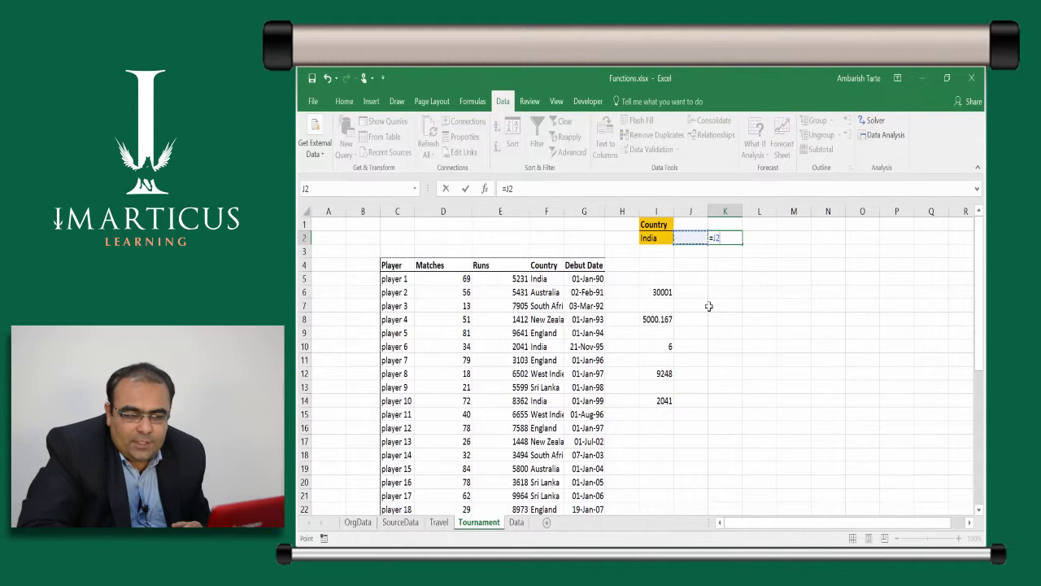
pyautogui.press('Right')
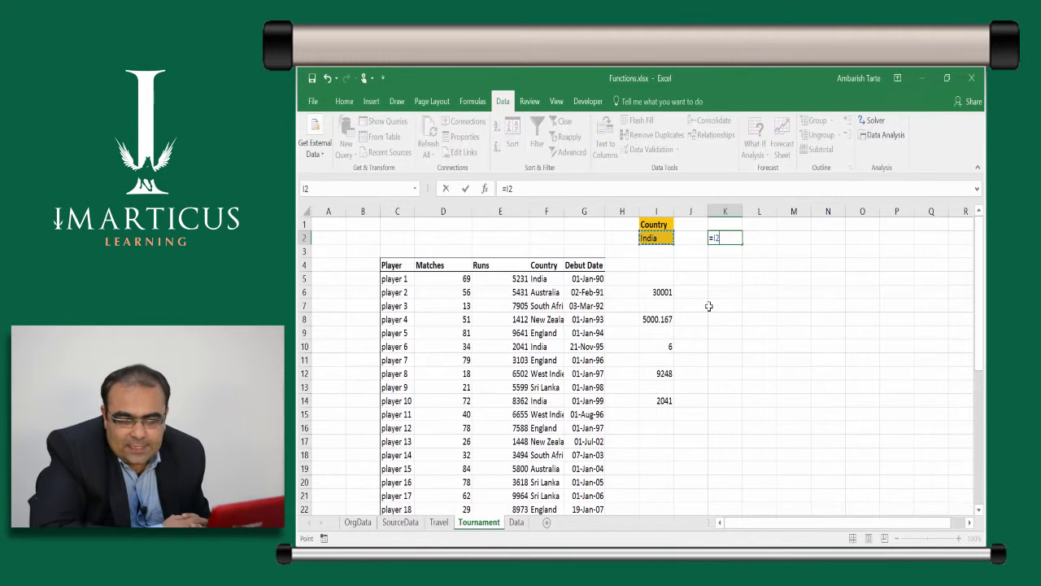
pyautogui.press('F4')
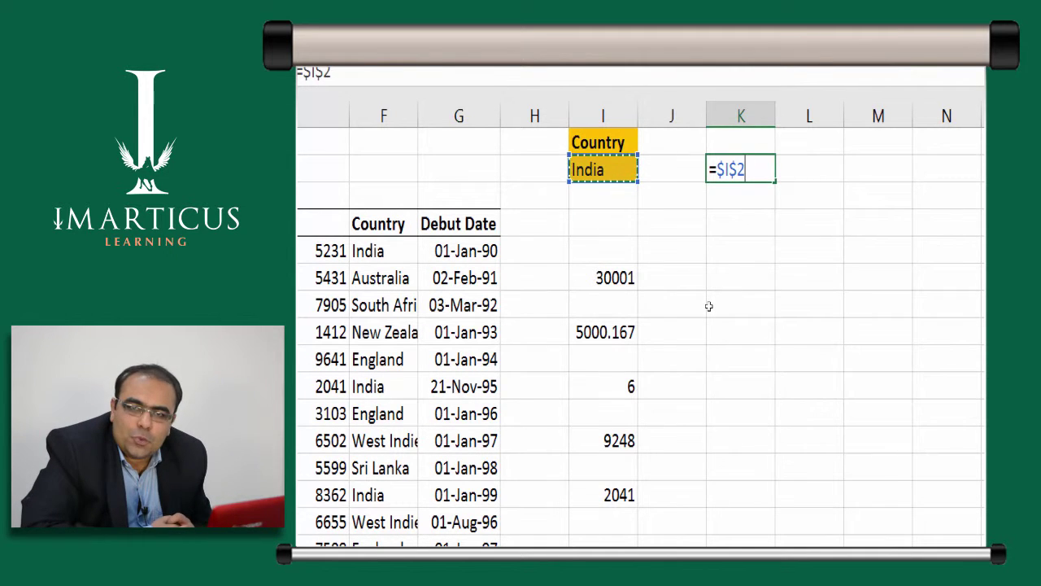
pyautogui.hotkey('ctrl', 'Return')
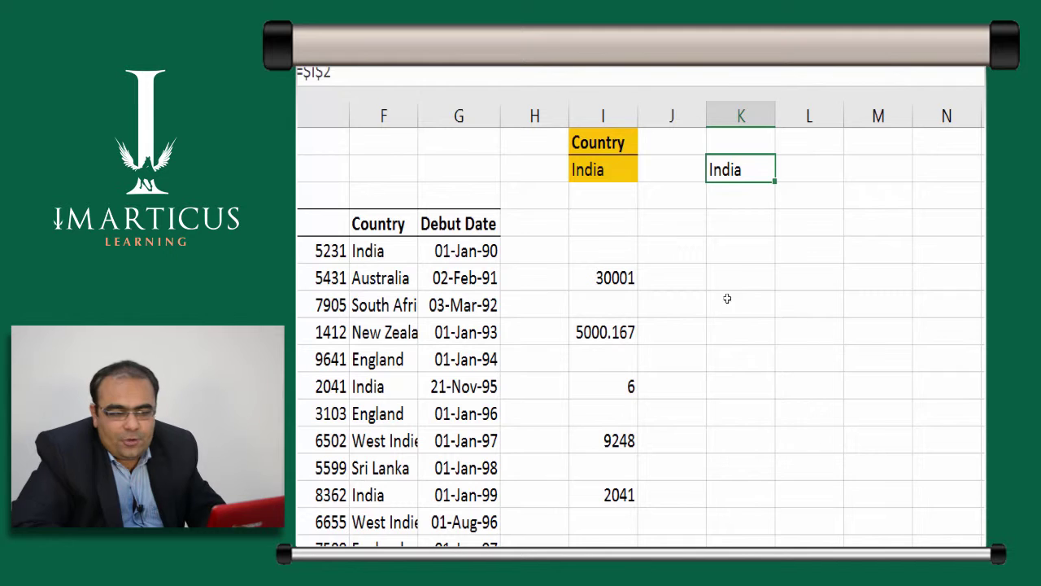
pyautogui.hotkey('shift', 'Down')
pyautogui.hotkey('shift', 'Down')
pyautogui.hotkey('shift', 'Down')
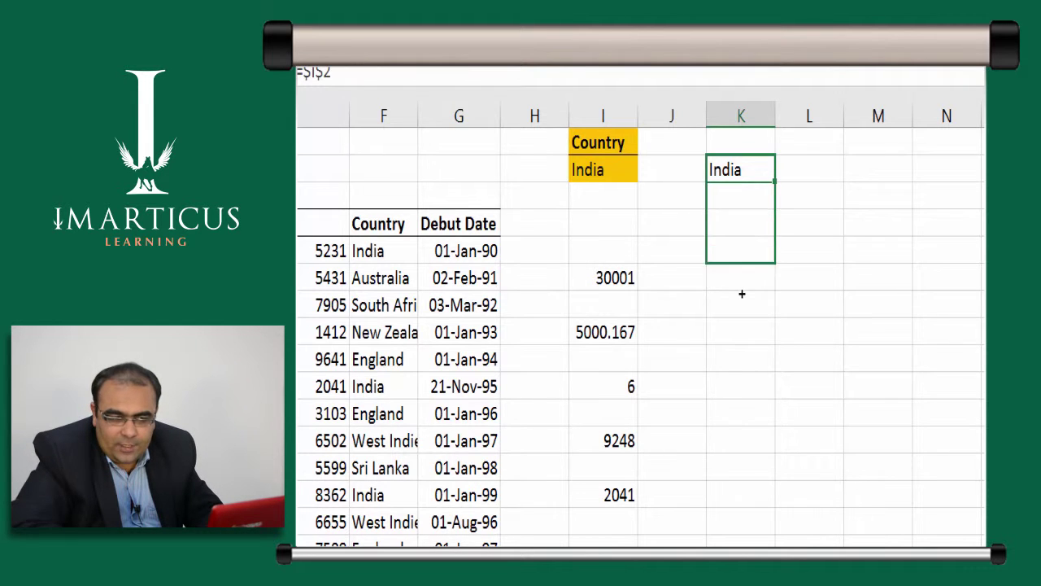
pyautogui.hotkey('ctrl', 'd')
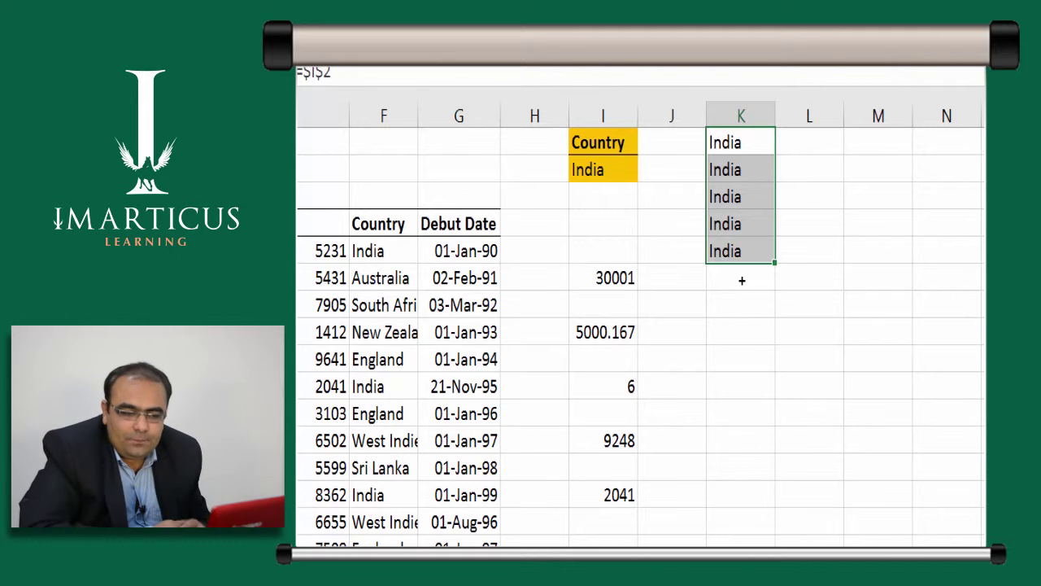
pyautogui.press('Down')
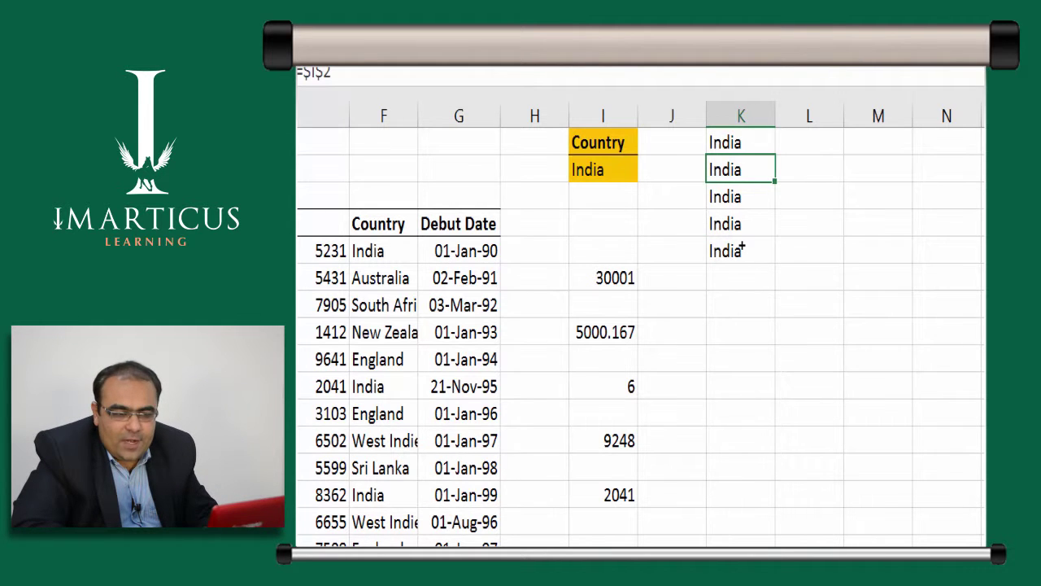
# Fill India right across K2:M2, then select K1:M5.
pyautogui.hotkey('shift', 'Right')
pyautogui.hotkey('shift', 'Right')
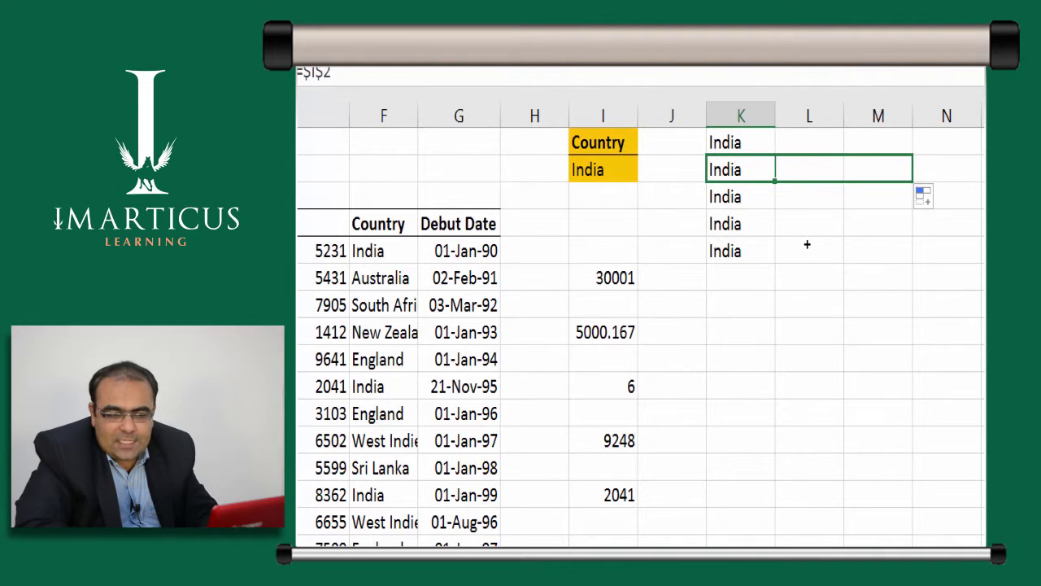
pyautogui.hotkey('ctrl', 'r')
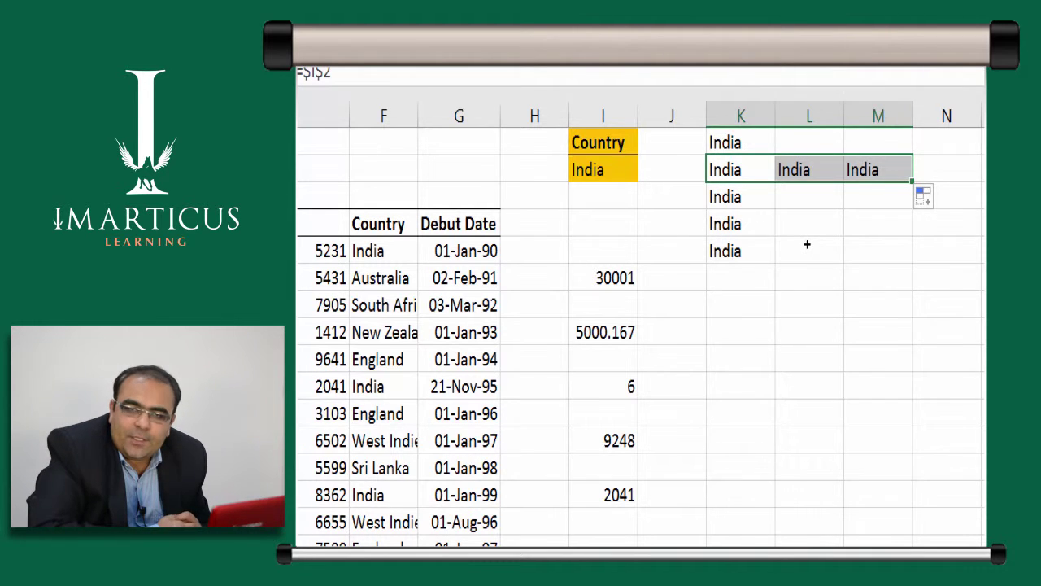
pyautogui.hotkey('shift', 'Left')
pyautogui.hotkey('shift', 'Left')
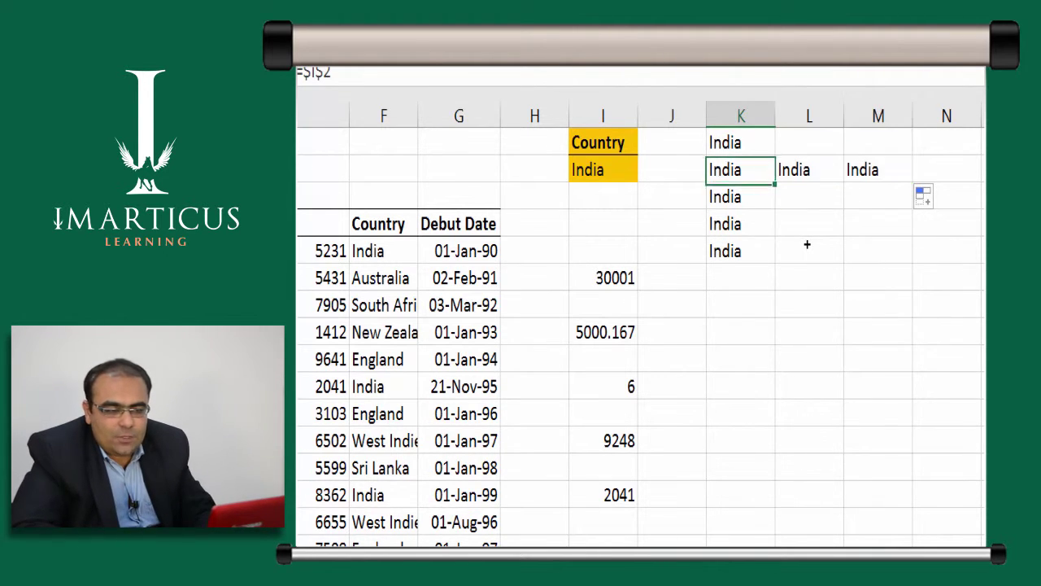
pyautogui.press('Up')
pyautogui.hotkey('shift', 'Down')
pyautogui.hotkey('shift', 'Down')
pyautogui.hotkey('shift', 'Down')
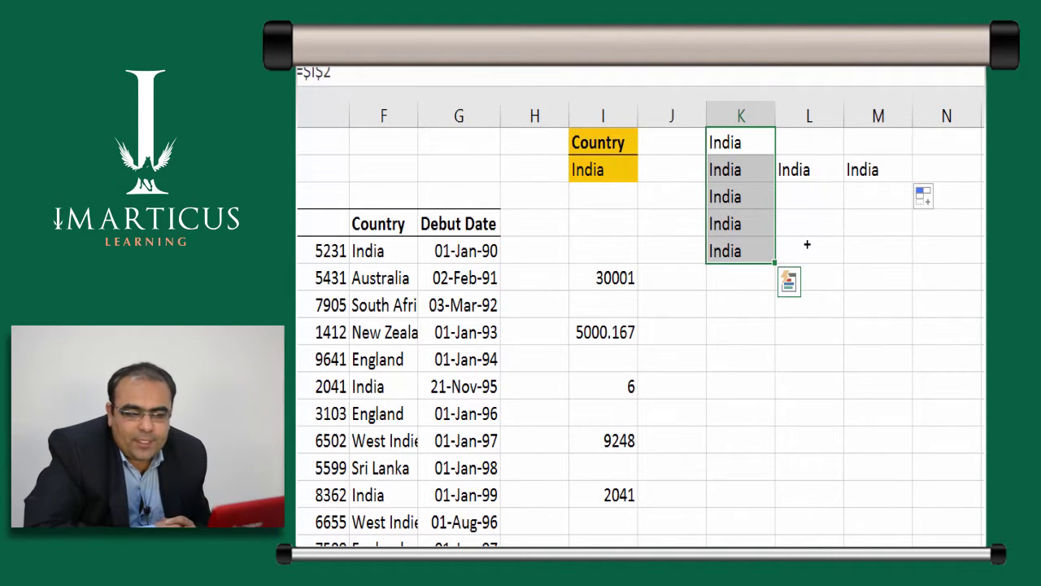
pyautogui.hotkey('shift', 'Right')
pyautogui.hotkey('shift', 'Right')
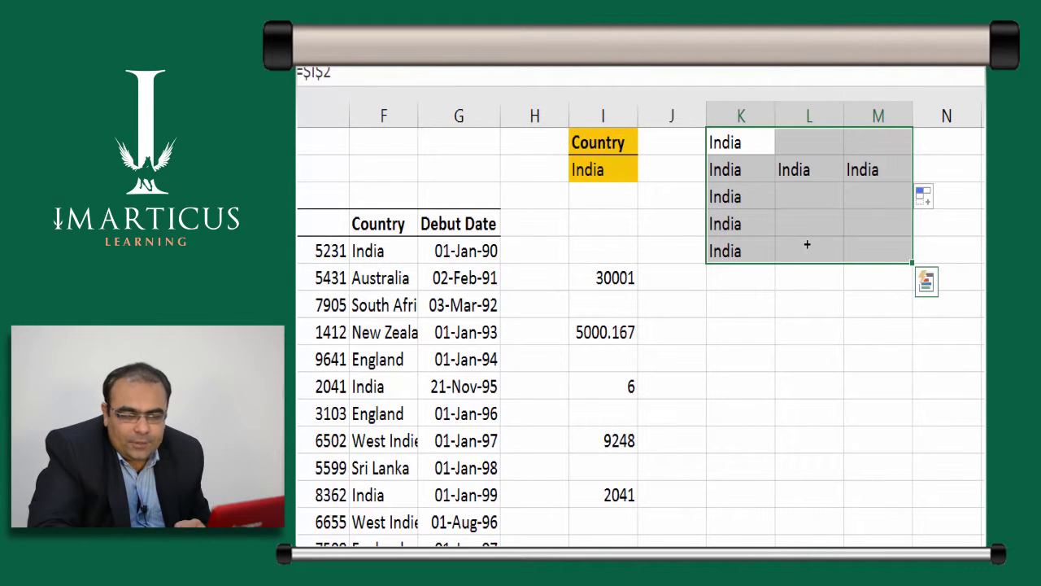
# Delete the India copies in K1:M5 and deselect at cell K4.
pyautogui.press('Delete')
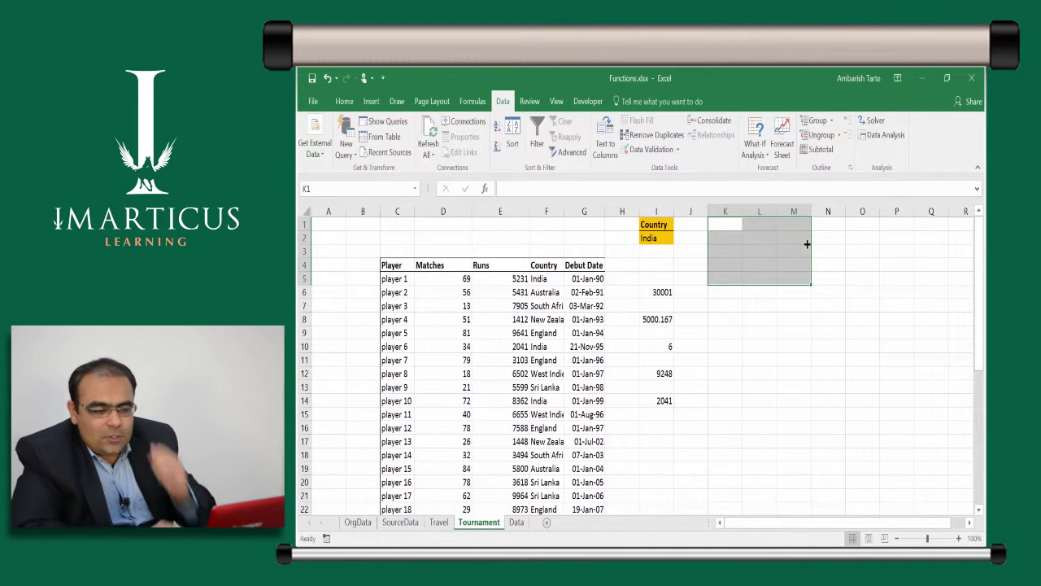
pyautogui.click(734, 260)
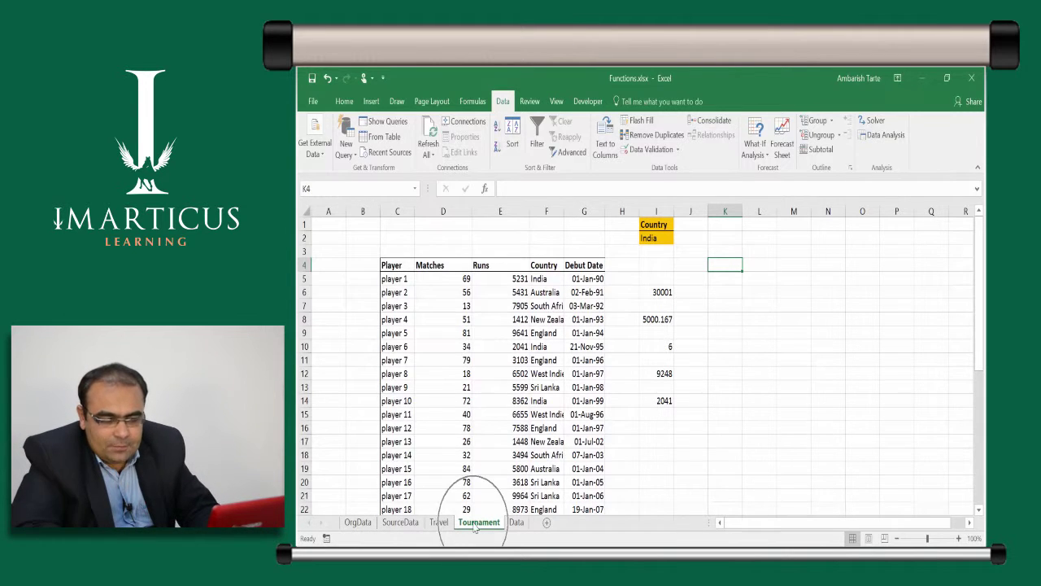
pyautogui.click(734, 309)
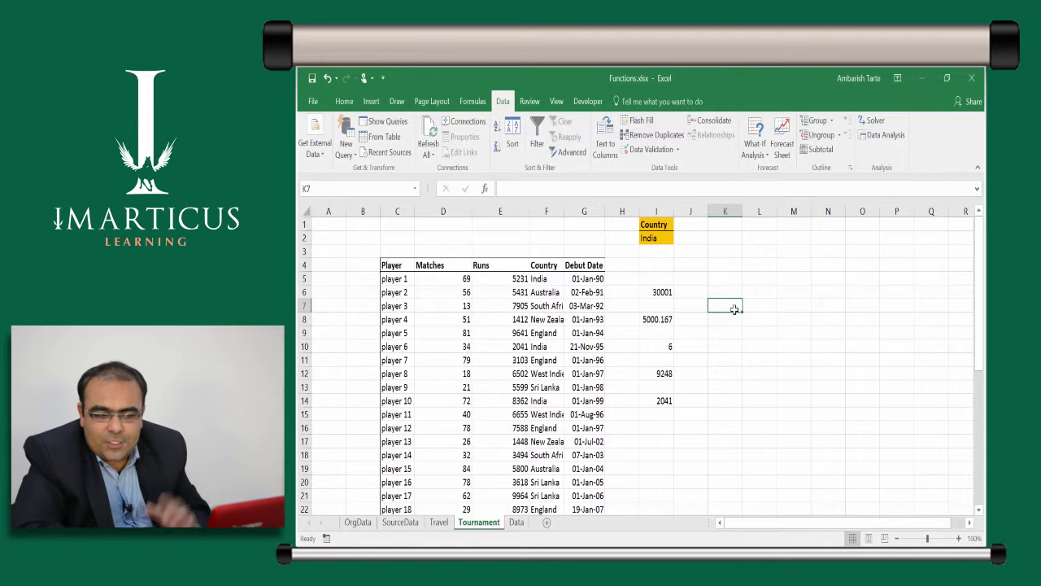
pyautogui.press('Left')
pyautogui.press('Left')
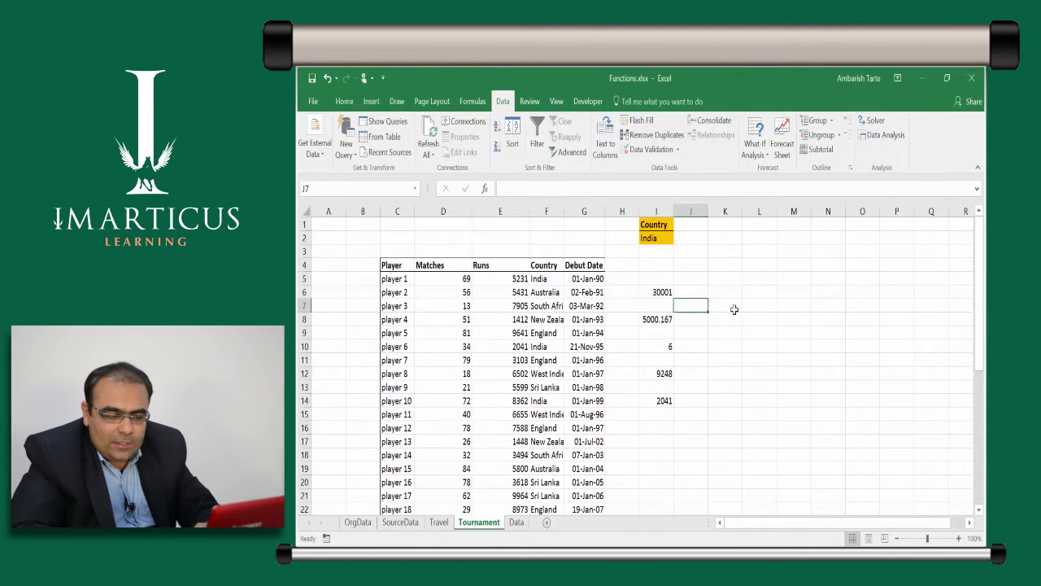
pyautogui.press('Up')
pyautogui.press('F2')
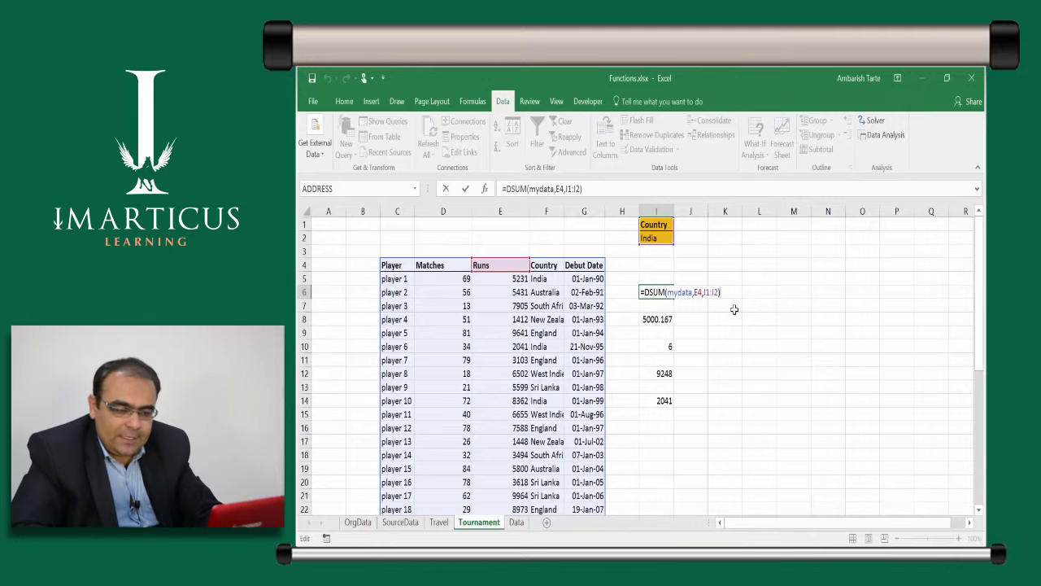
pyautogui.press('Return')
pyautogui.press('Down')
pyautogui.press('F2')
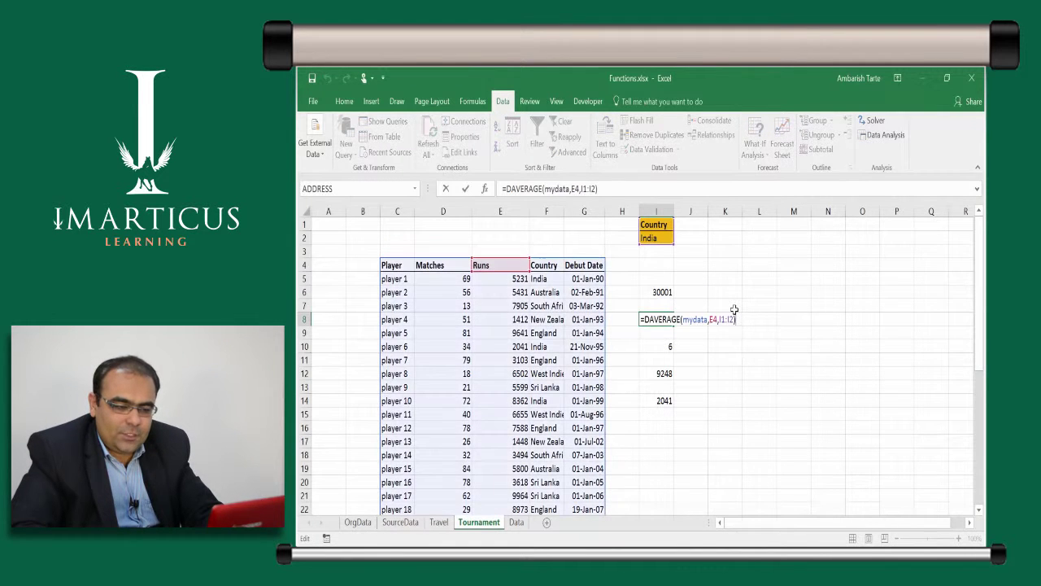
pyautogui.press('Return')
pyautogui.press('Down')
pyautogui.press('F2')
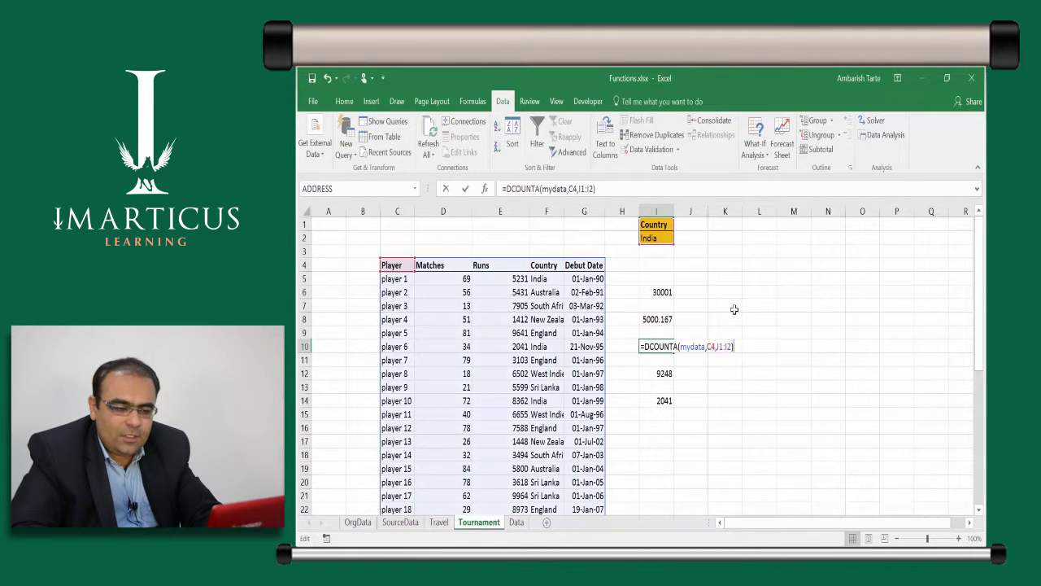
pyautogui.press('Return')
pyautogui.press('Up')
pyautogui.press('Up')
pyautogui.press('Up')
pyautogui.press('Up')
pyautogui.press('Up')
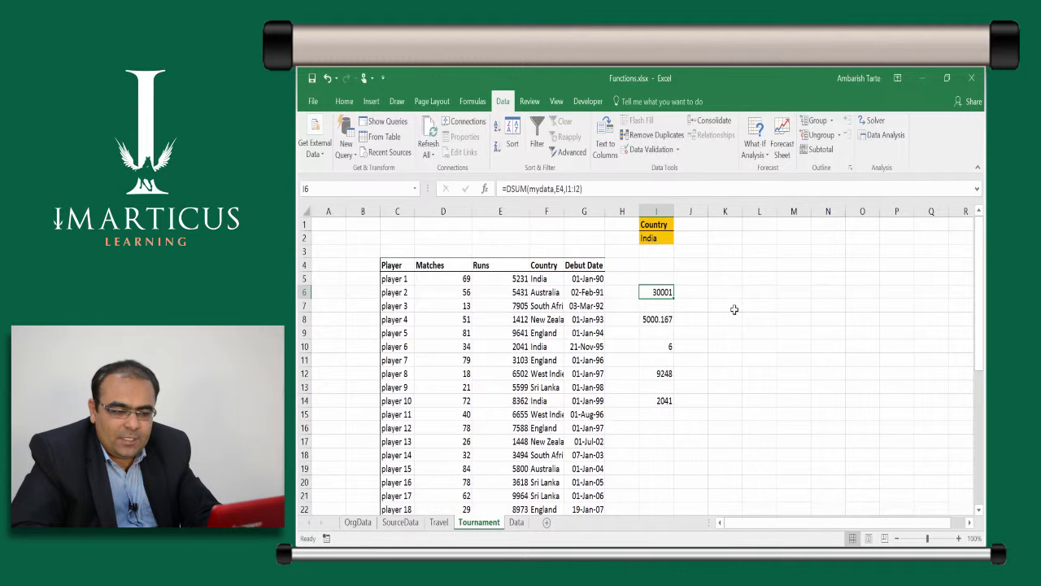
pyautogui.press('Right')
pyautogui.press('Right')
pyautogui.press('Up')
pyautogui.press('Up')
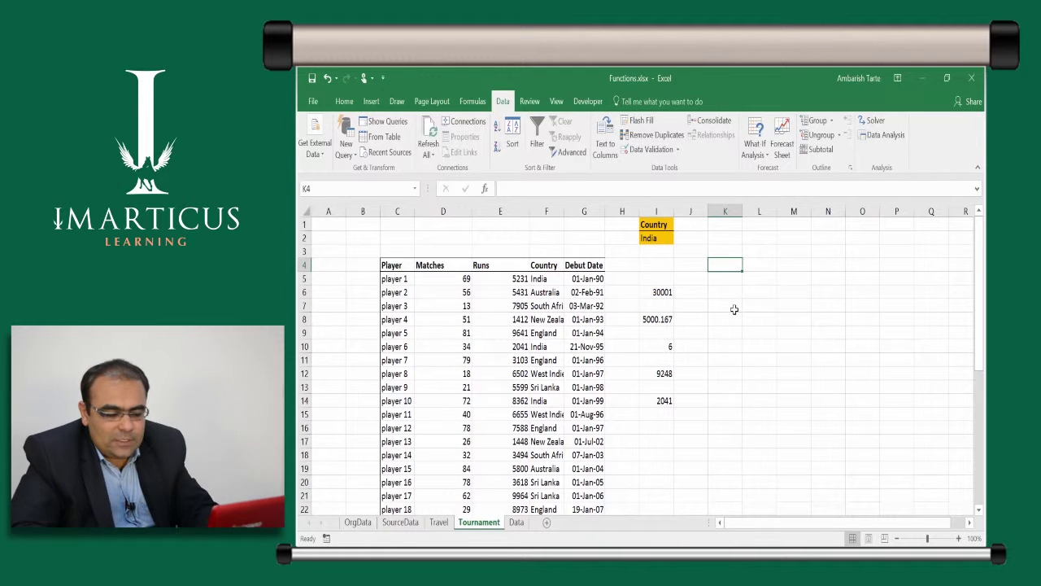
# Highlight every formula cell on the sheet via Go To Special > Formulas, then deselect.
pyautogui.hotkey('ctrl', 'a')
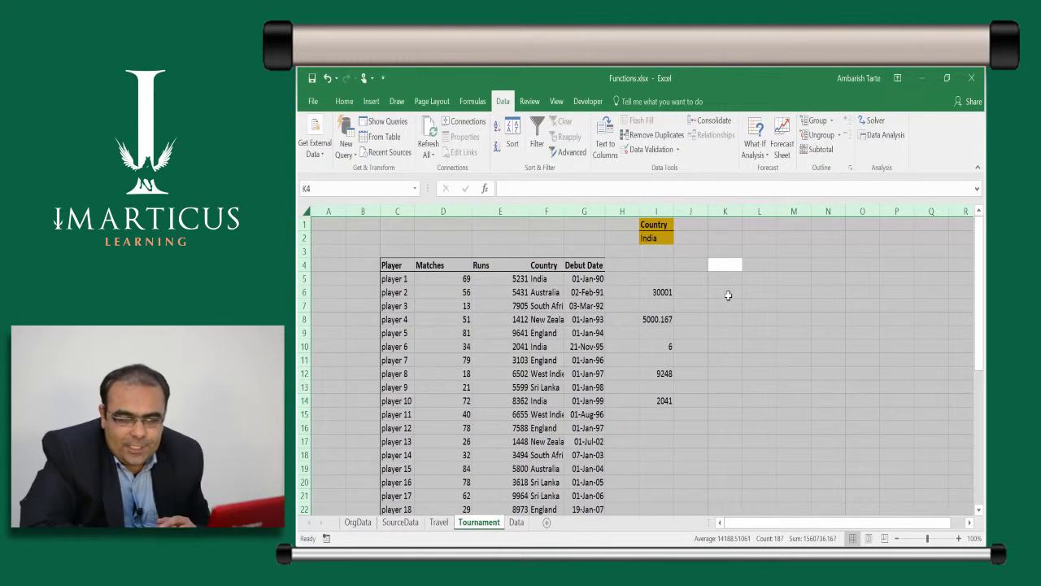
pyautogui.press('F5')
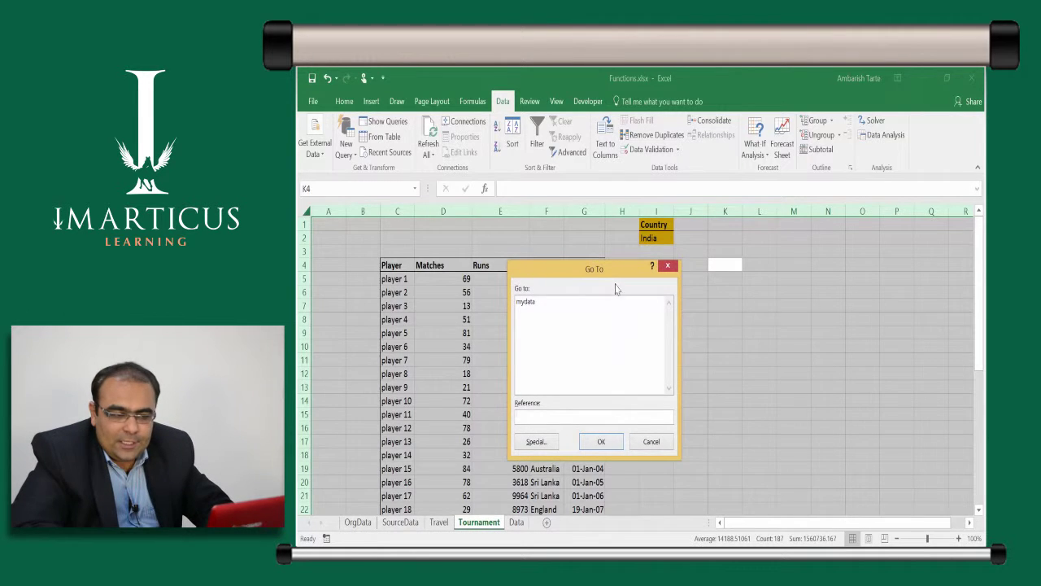
pyautogui.moveTo(612, 276); pyautogui.dragTo(717, 257)
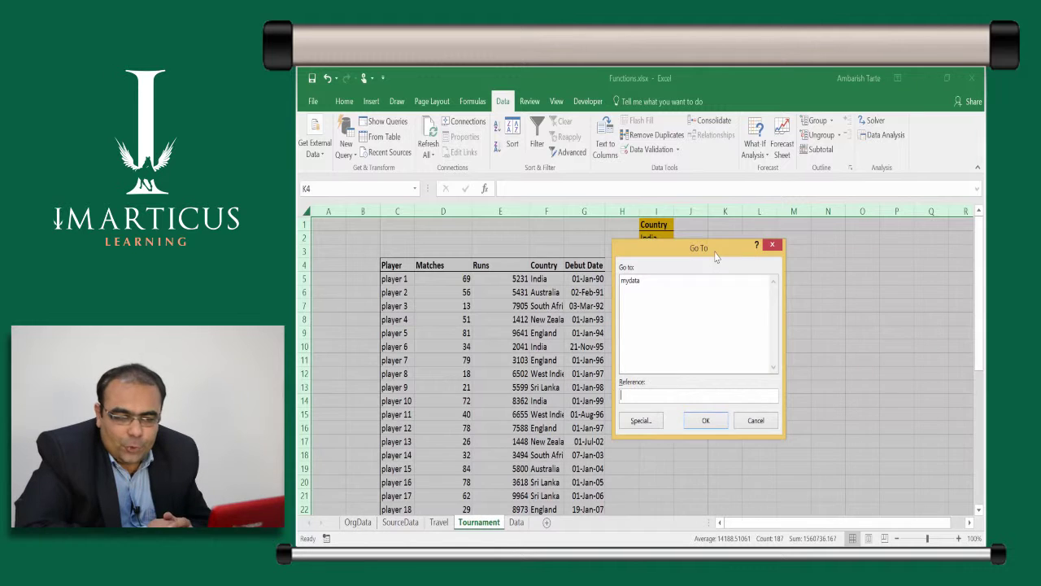
pyautogui.click(649, 425)
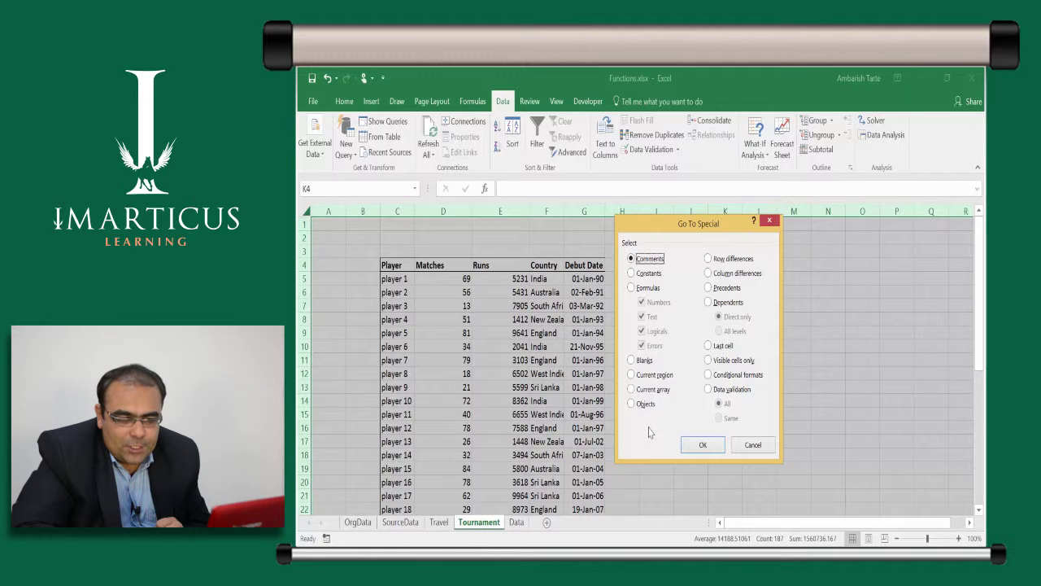
pyautogui.press('Down')
pyautogui.press('Down')
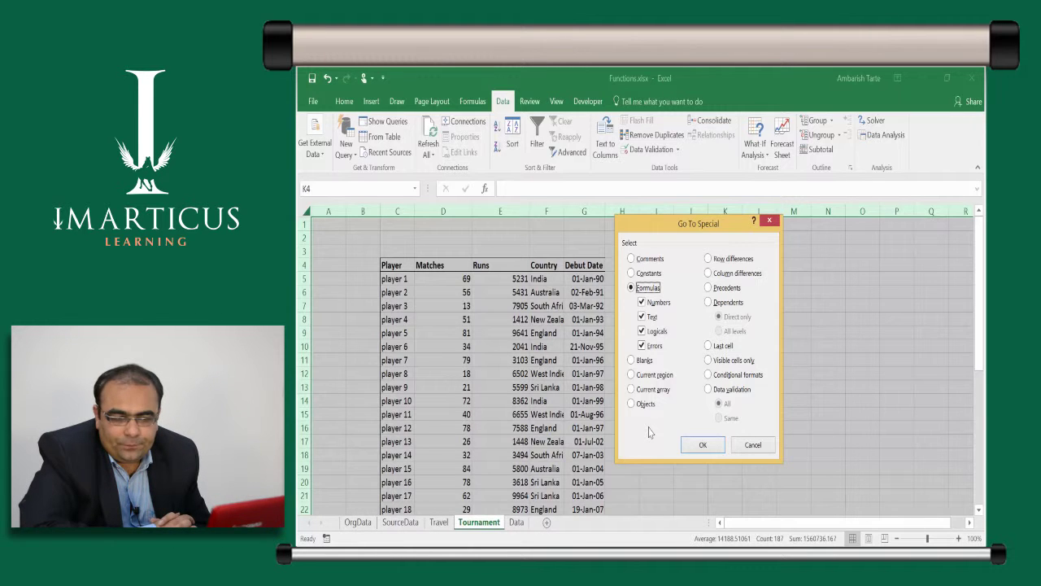
pyautogui.press('Return')
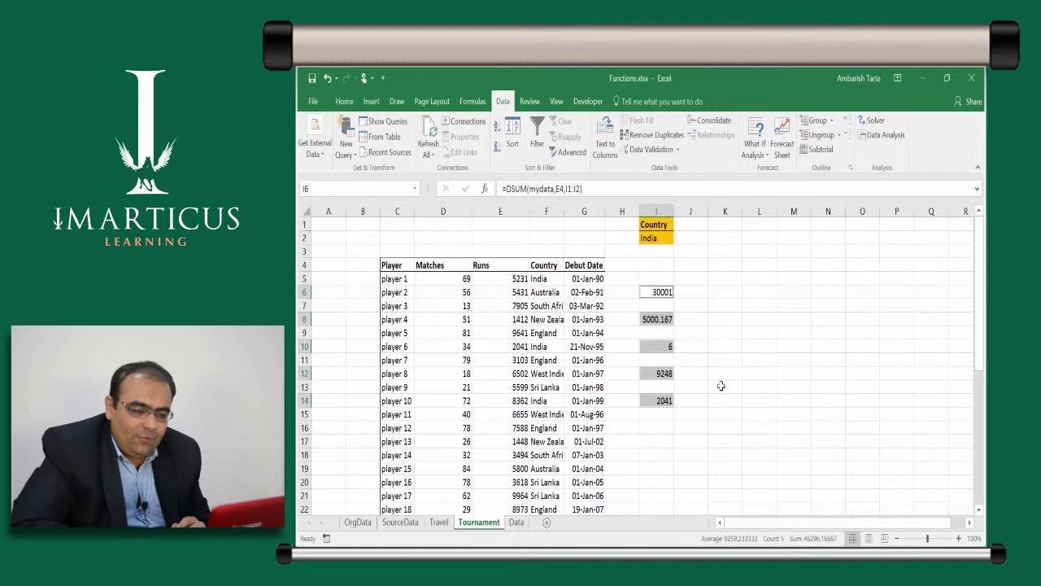
pyautogui.click(706, 345)
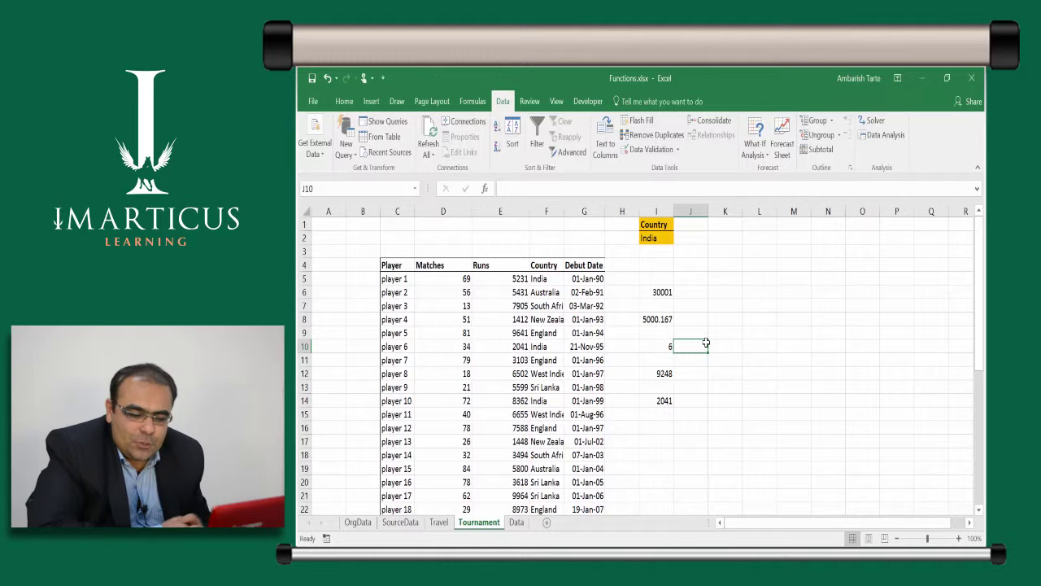
# Close the Functions.xlsx workbook with Ctrl+W.
pyautogui.hotkey('ctrl', 'w')
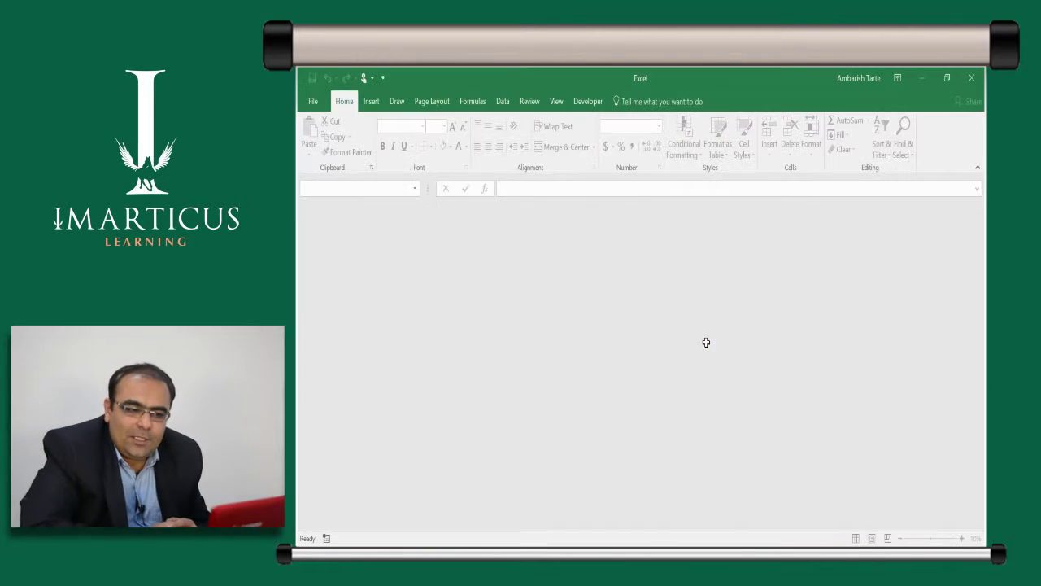